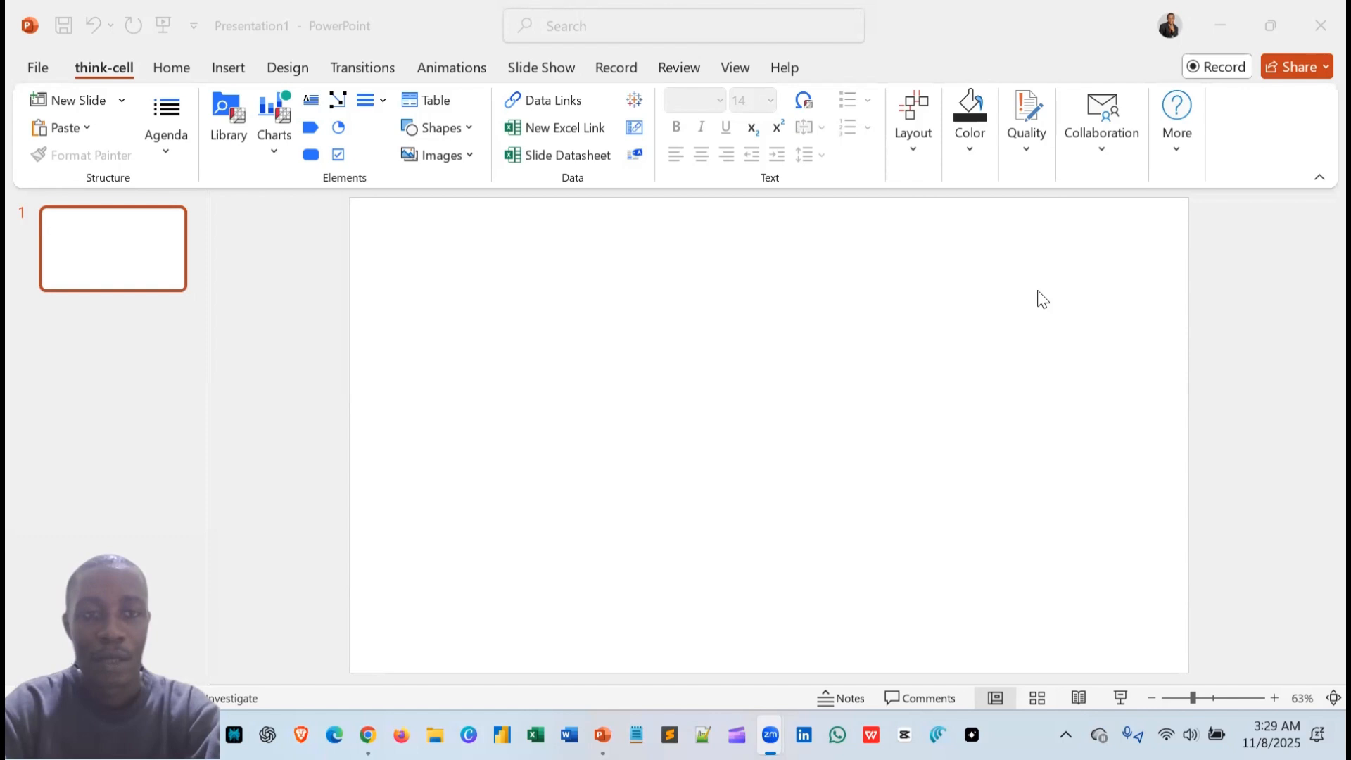
# Insert a stacked column chart near the upper-left corner of the blank slide
pyautogui.click(267, 156)
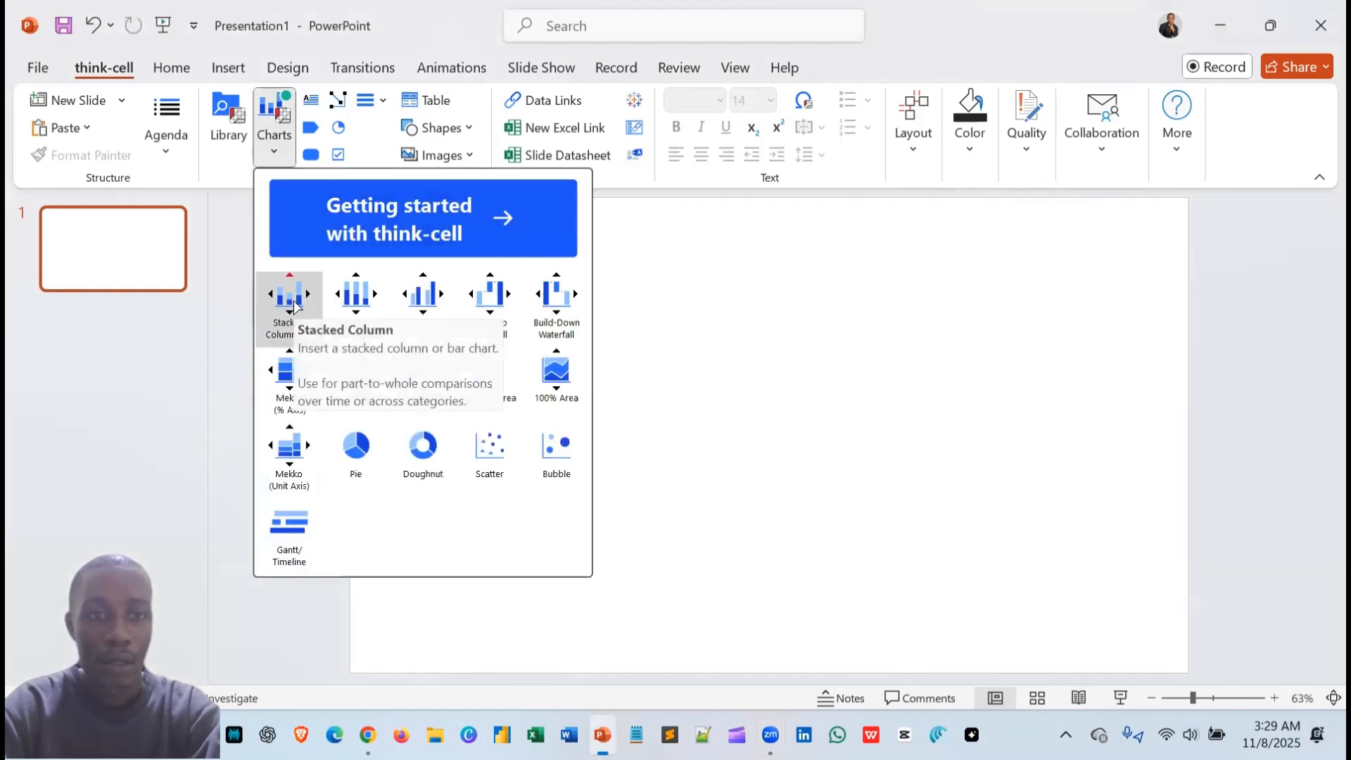
pyautogui.click(294, 303)
pyautogui.click(373, 218)
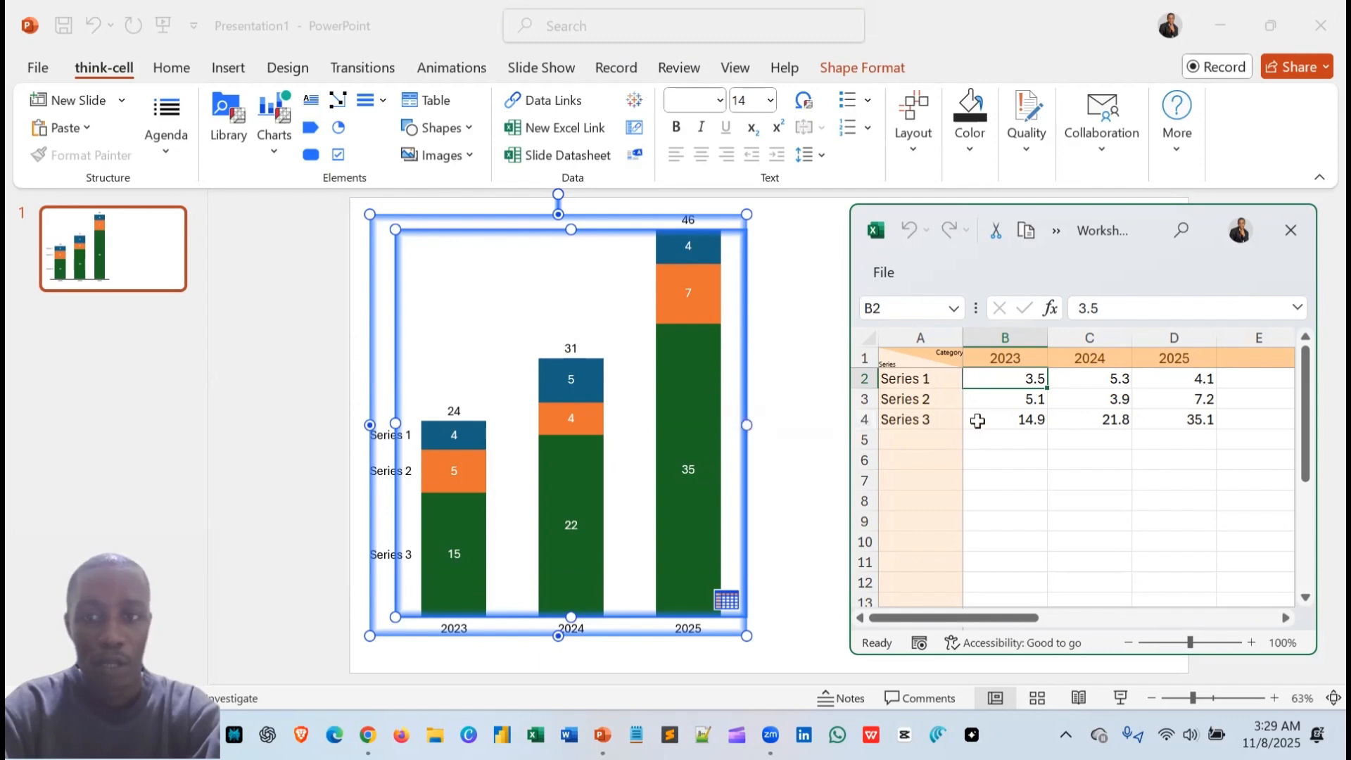
# Rename the chart's series labels from top to bottom as Africa, Europe and Asia
pyautogui.doubleClick(385, 436)
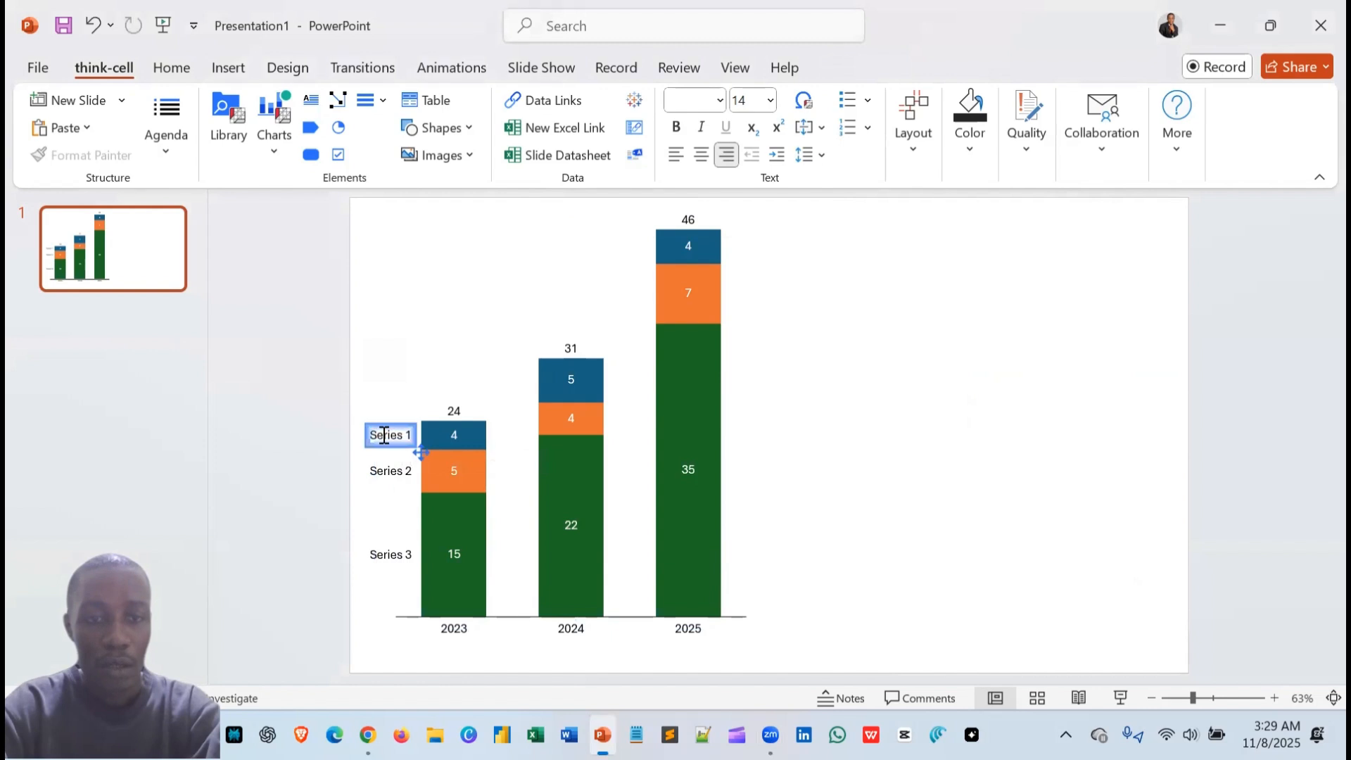
pyautogui.rightClick(383, 435)
pyautogui.press('Escape')
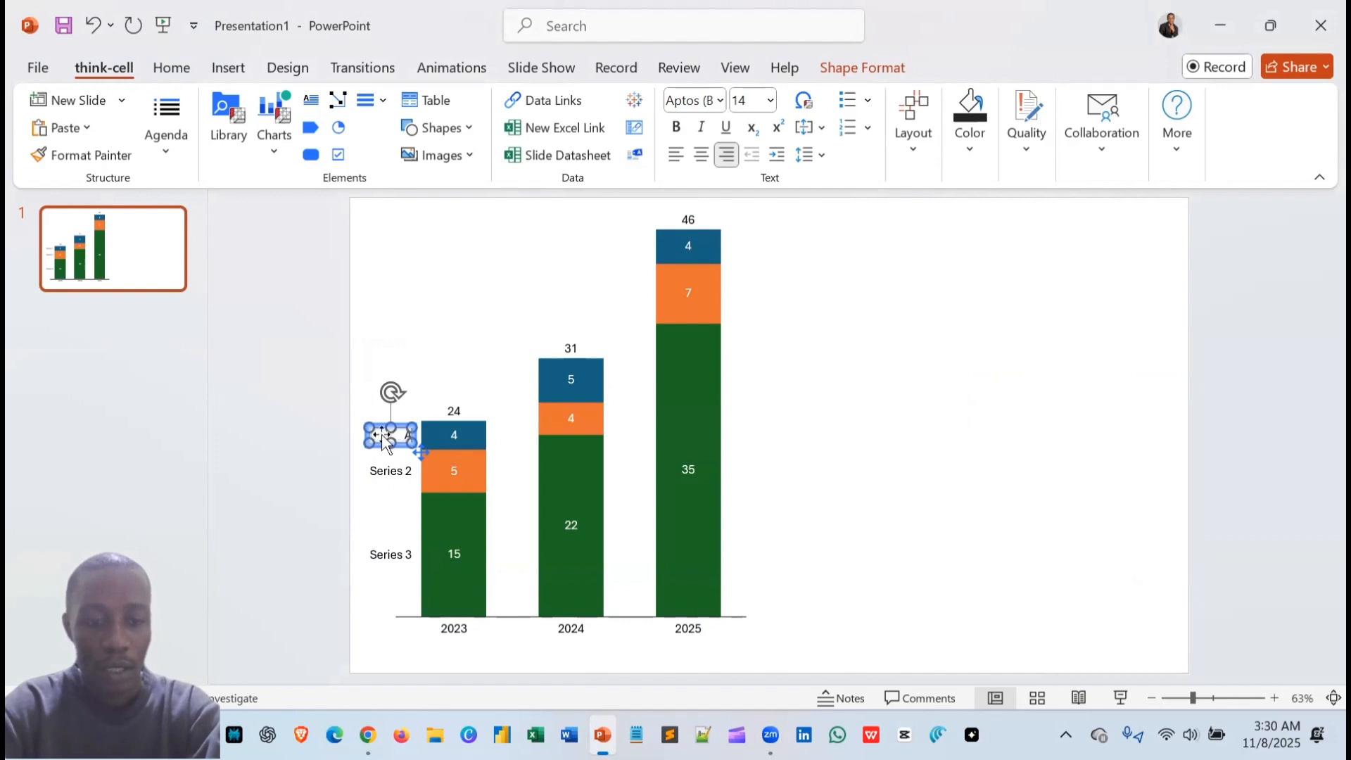
pyautogui.press('BackSpace')
pyautogui.write('Africa')
pyautogui.click(373, 470)
pyautogui.write('Eur')
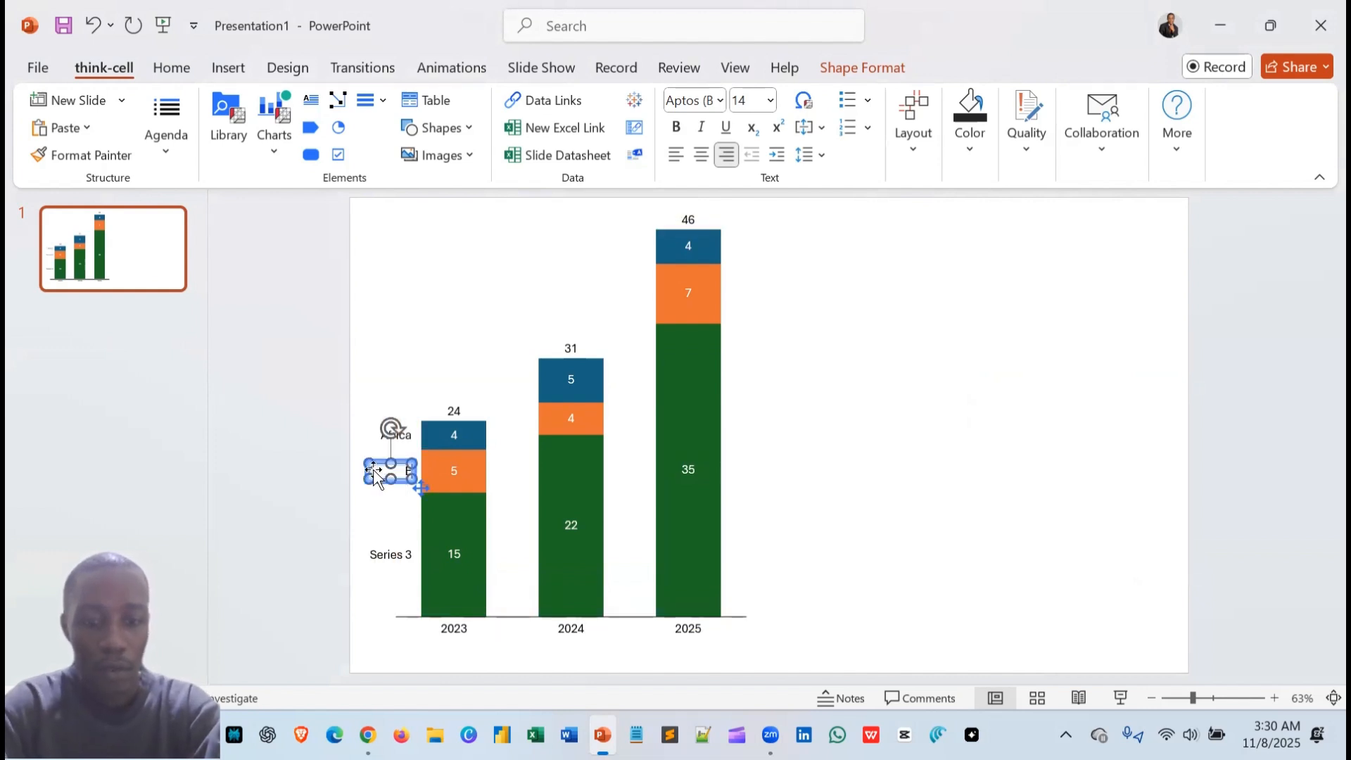
pyautogui.write('ope')
pyautogui.click(380, 552)
pyautogui.write('Asia')
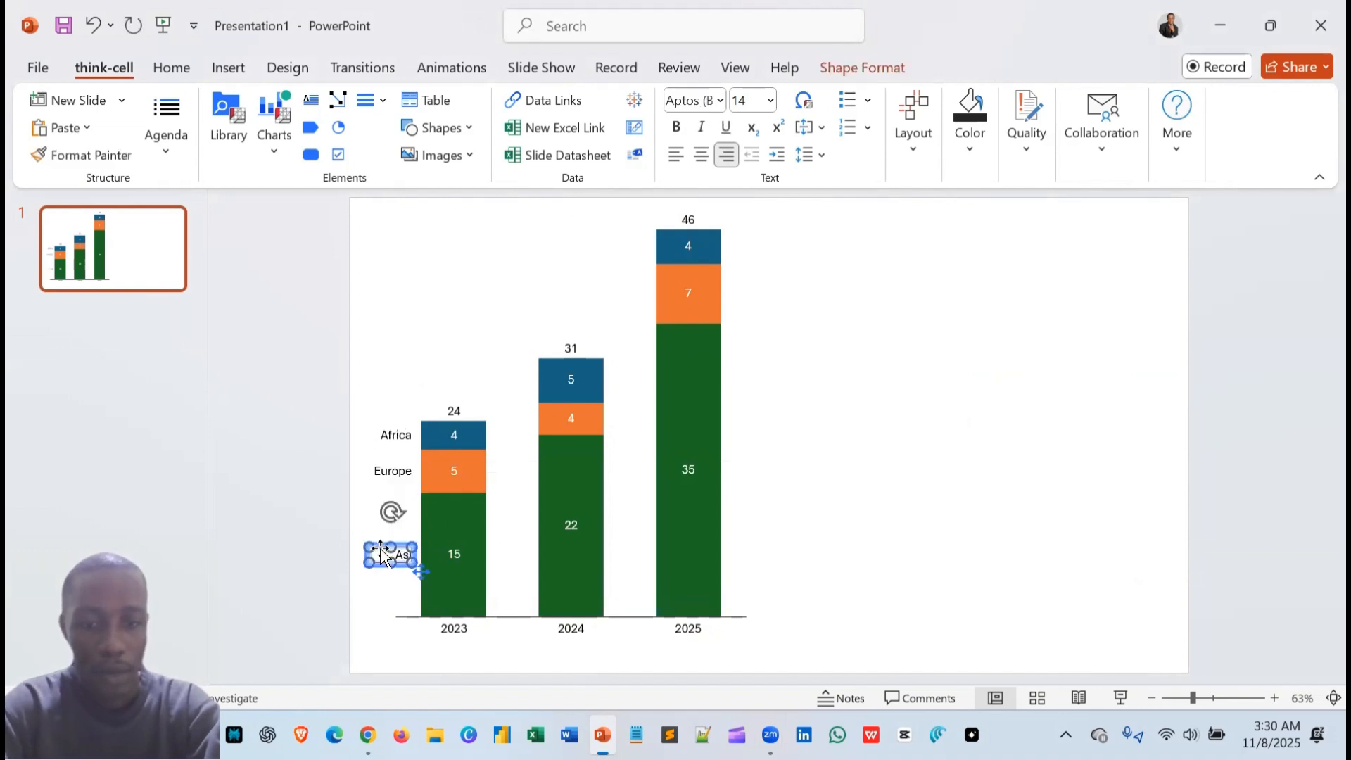
pyautogui.click(375, 412)
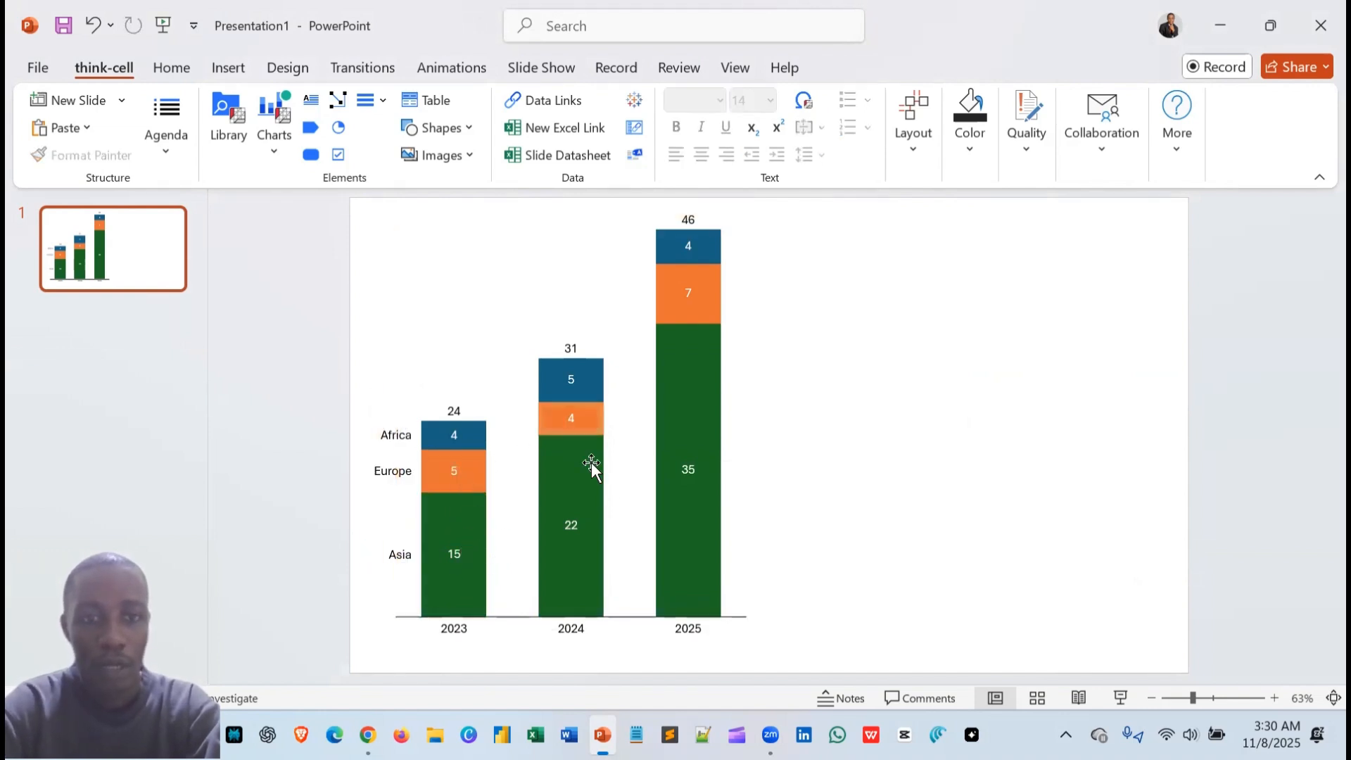
# Open the chart's datasheet and set the first category year in cell B1 to 2027
pyautogui.doubleClick(629, 534)
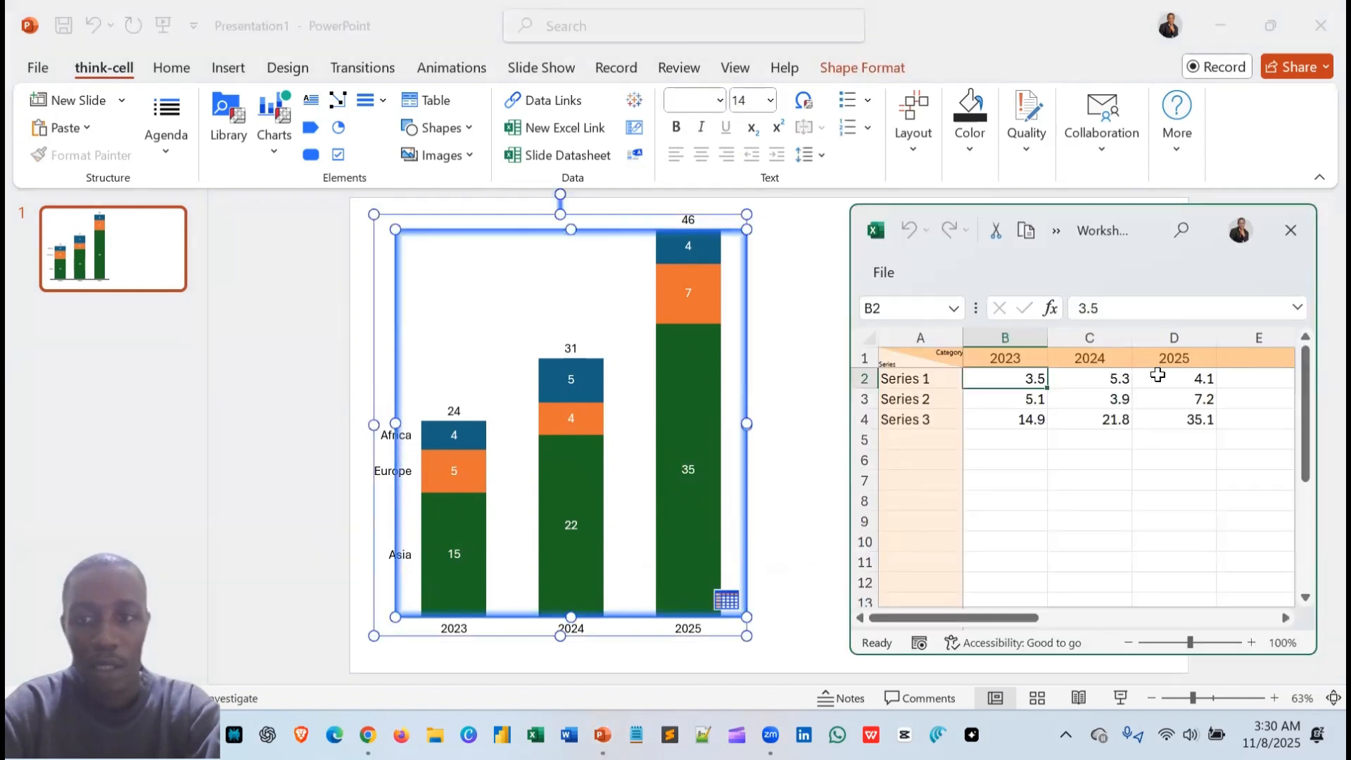
pyautogui.click(1019, 357)
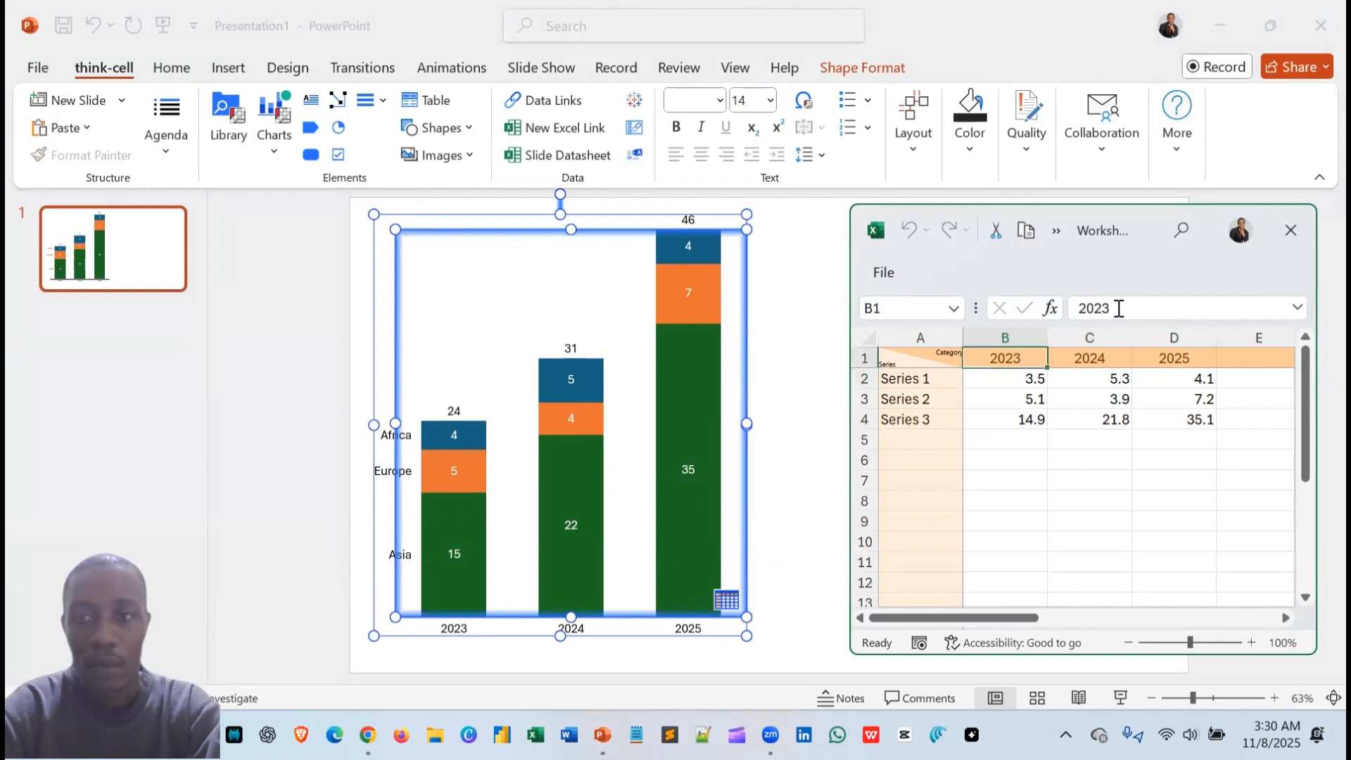
pyautogui.click(1118, 308)
pyautogui.press('BackSpace')
pyautogui.write('7')
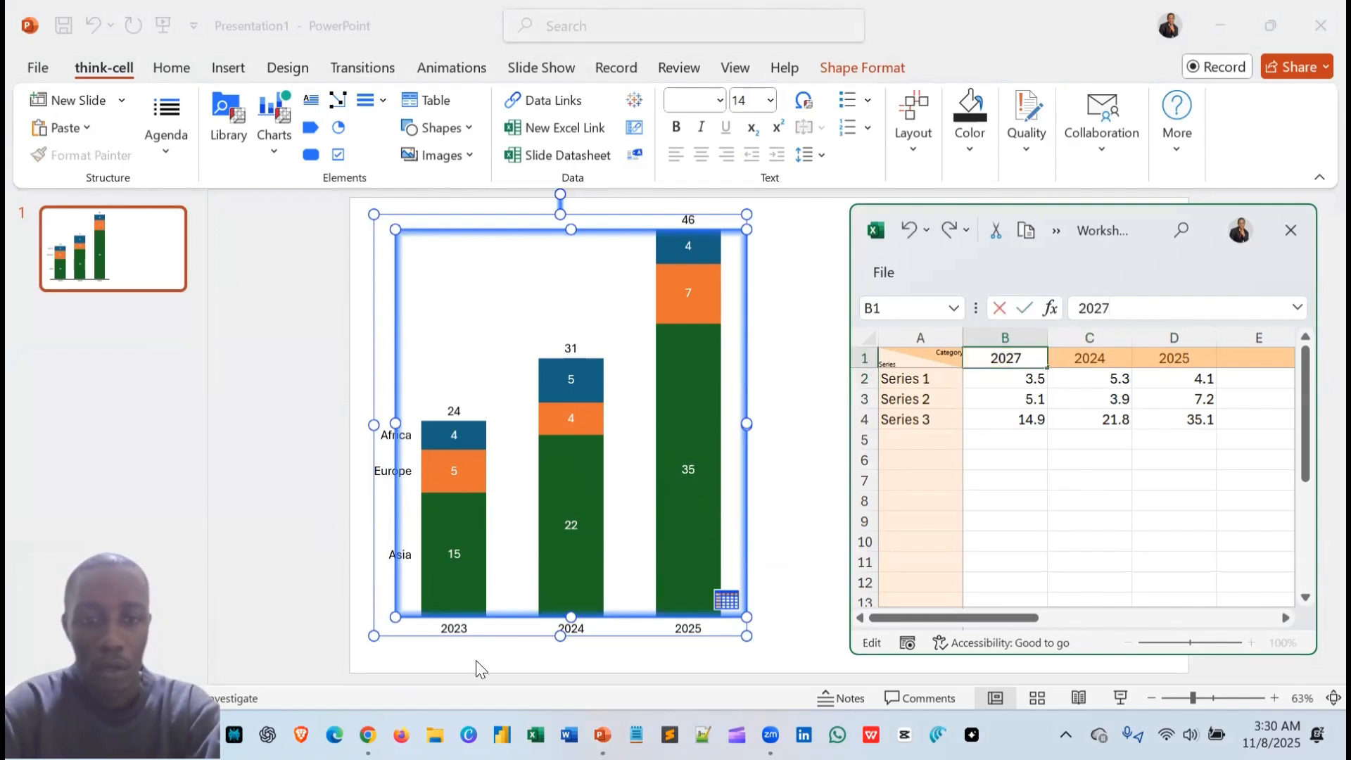
pyautogui.press('Return')
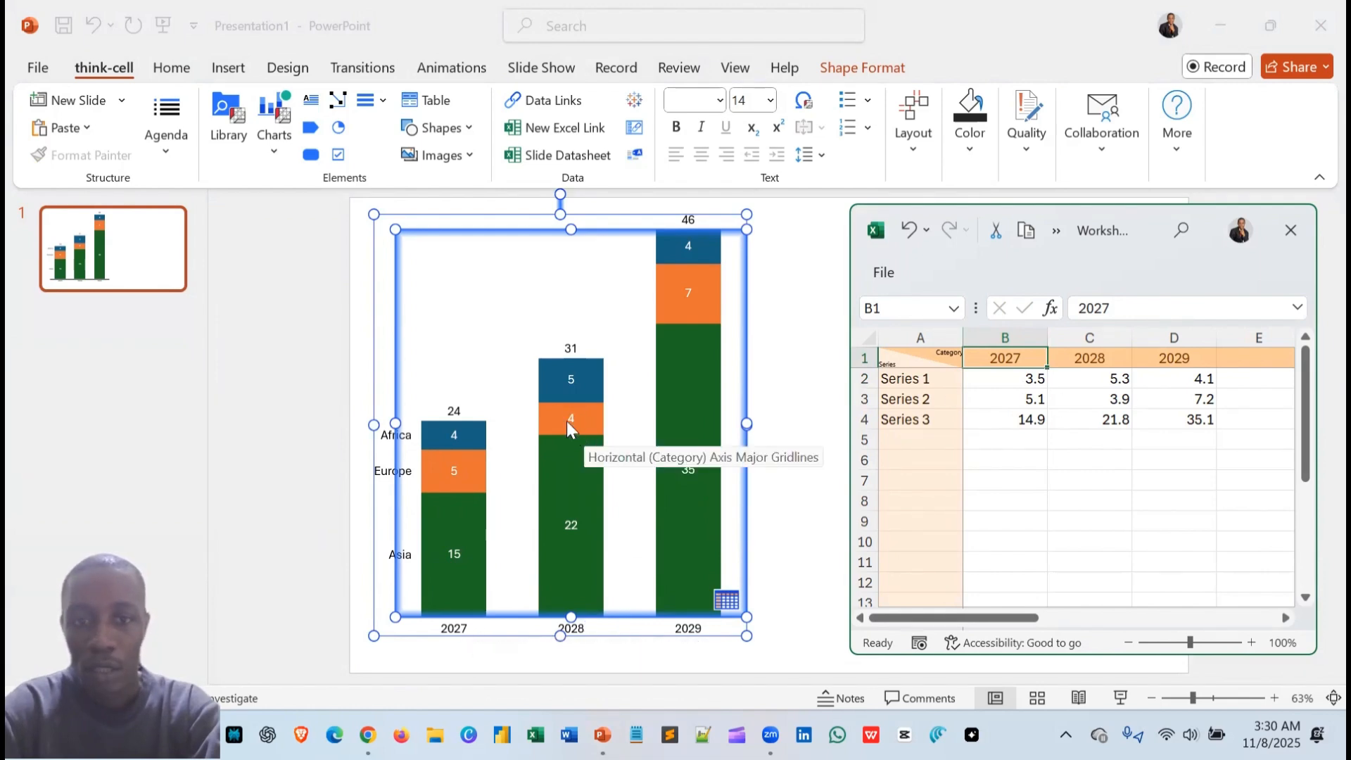
# Set the Series 2 value for 2028 in cell C3 to 8.9
pyautogui.doubleClick(1110, 399)
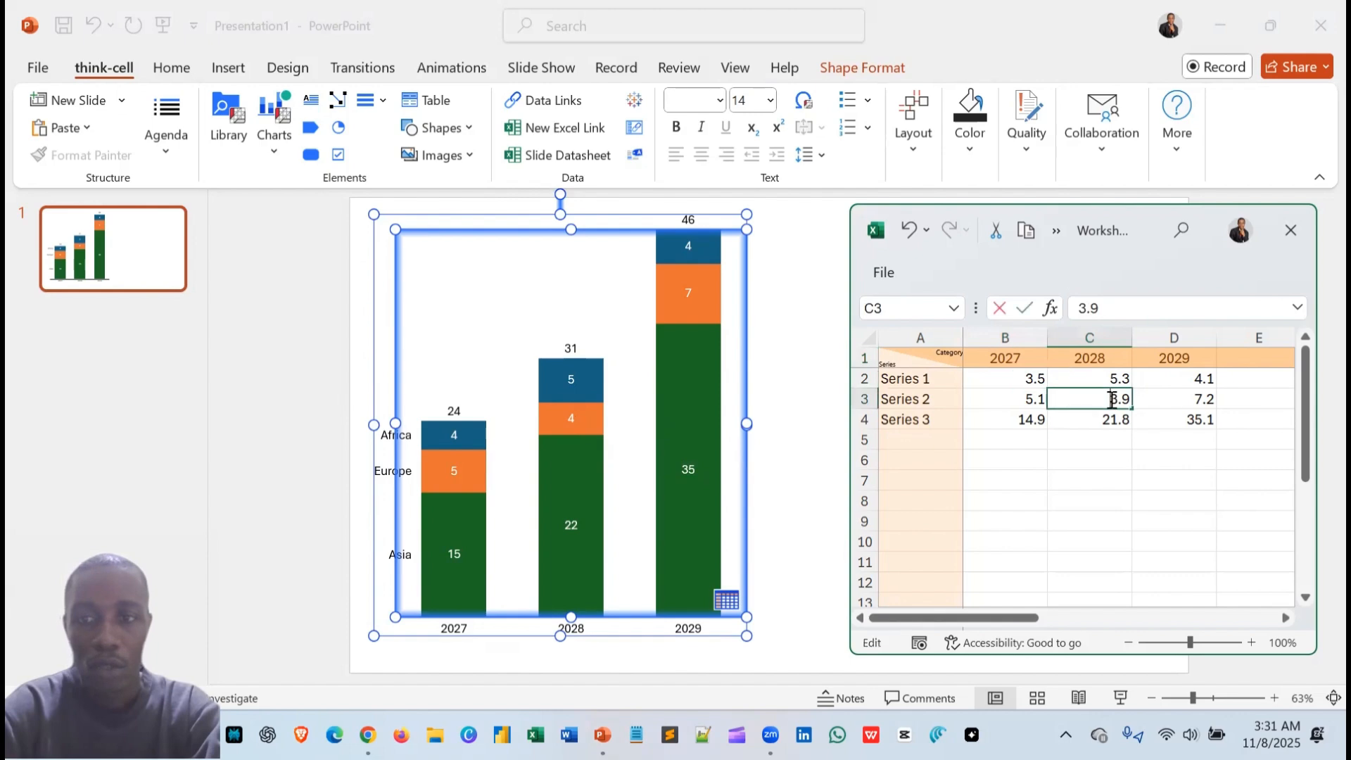
pyautogui.press('Delete')
pyautogui.press('Delete')
pyautogui.press('Delete')
pyautogui.write('8')
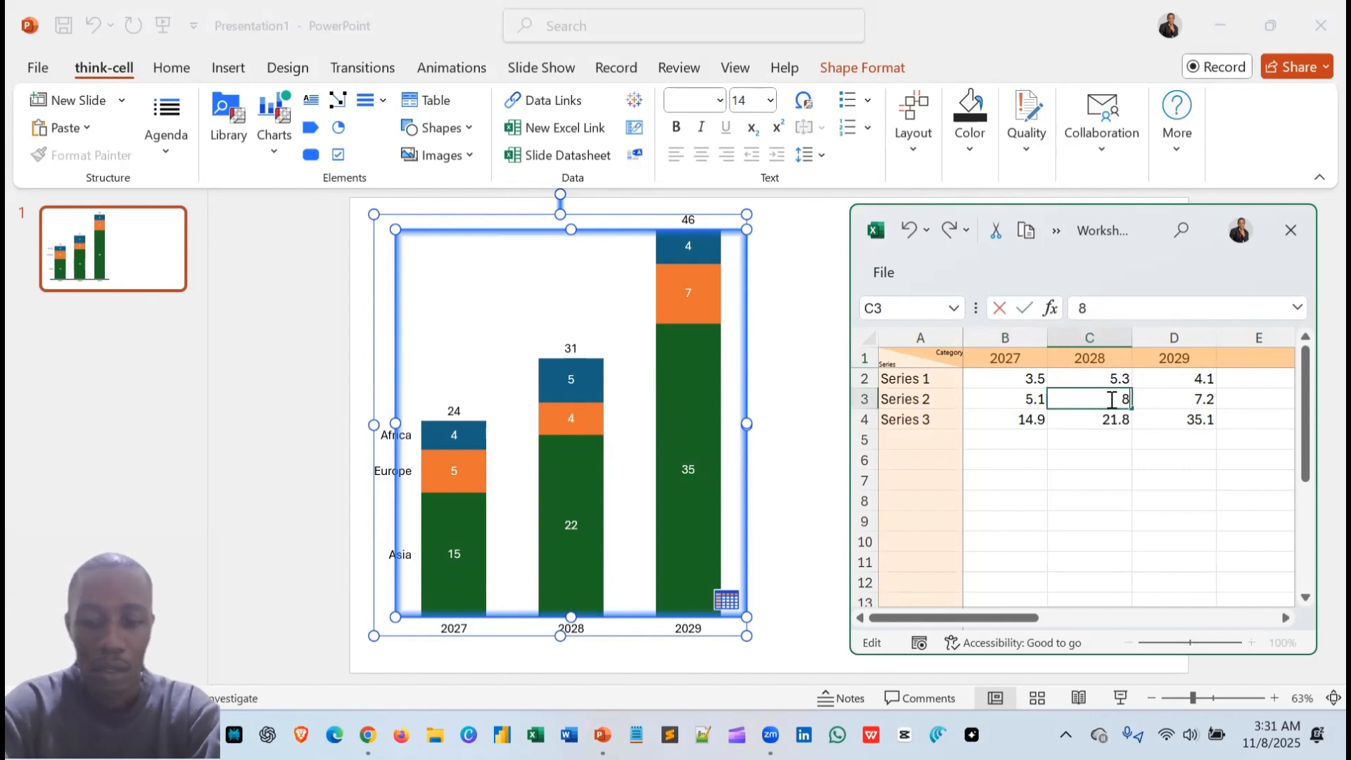
pyautogui.write('.9')
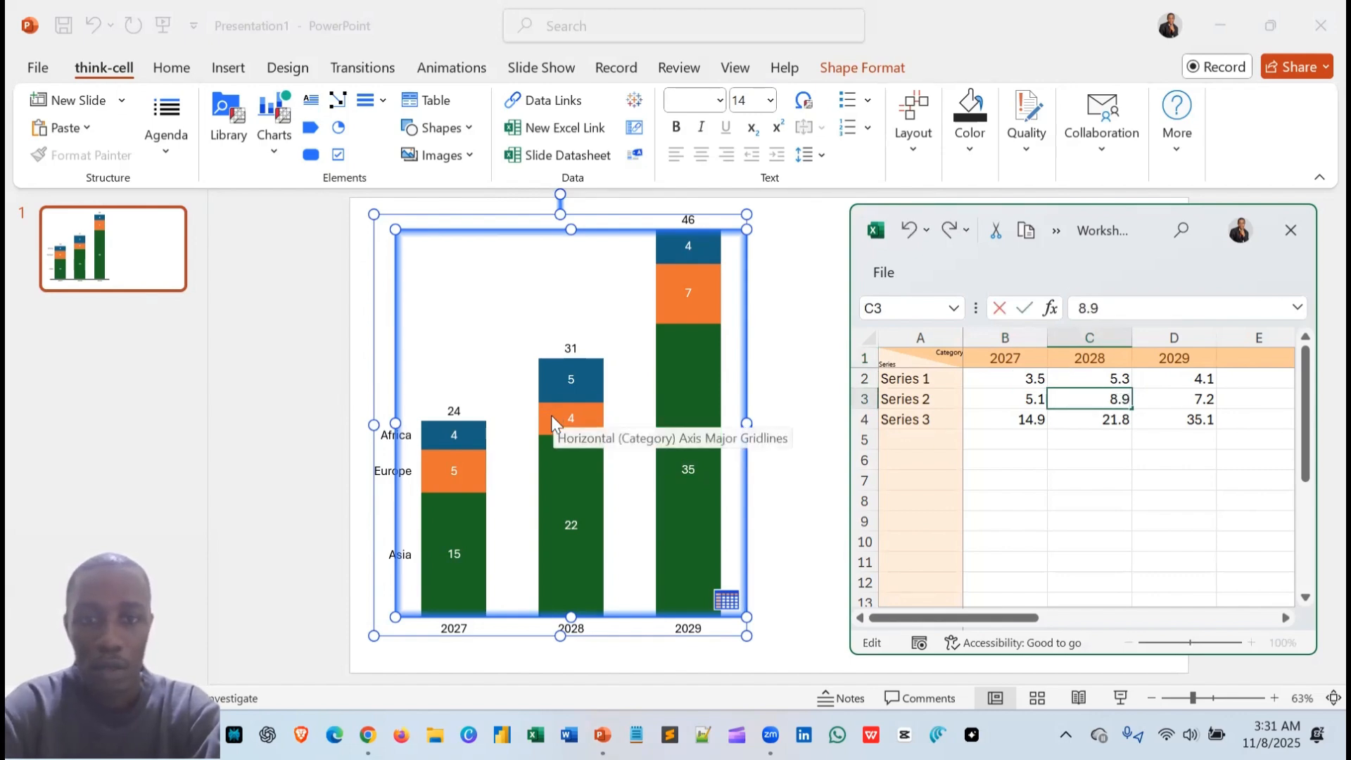
pyautogui.click(1314, 598)
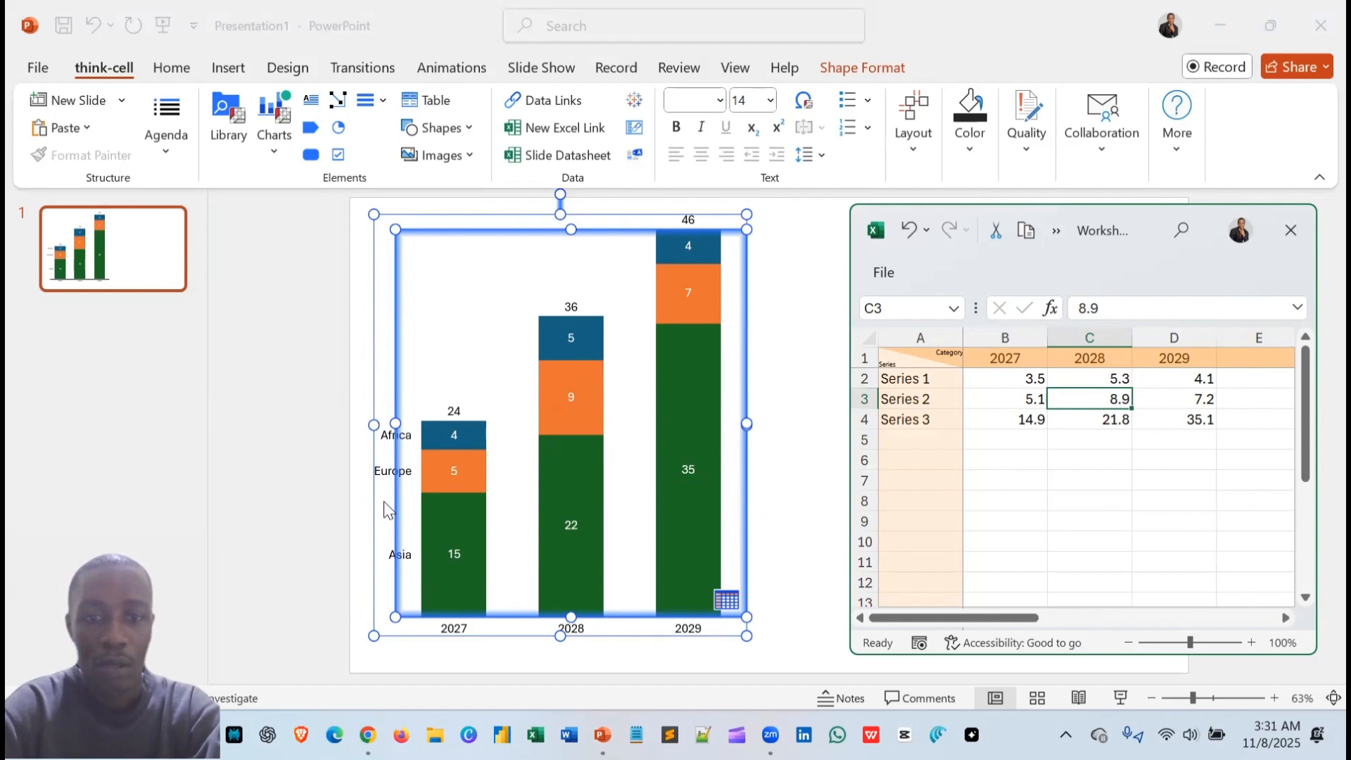
# Try the rotated text directions on the Europe value label in the 2029 column
pyautogui.click(679, 308)
pyautogui.click(687, 294)
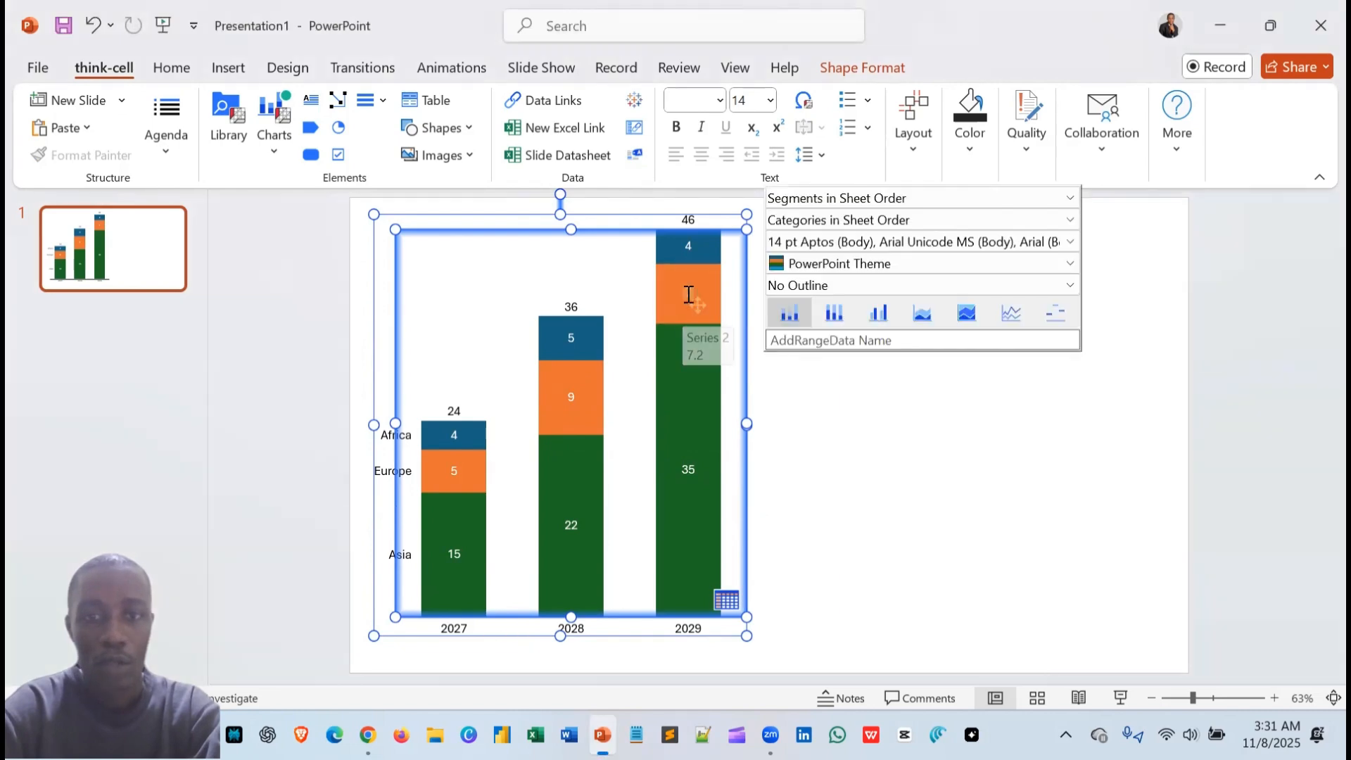
pyautogui.click(689, 294)
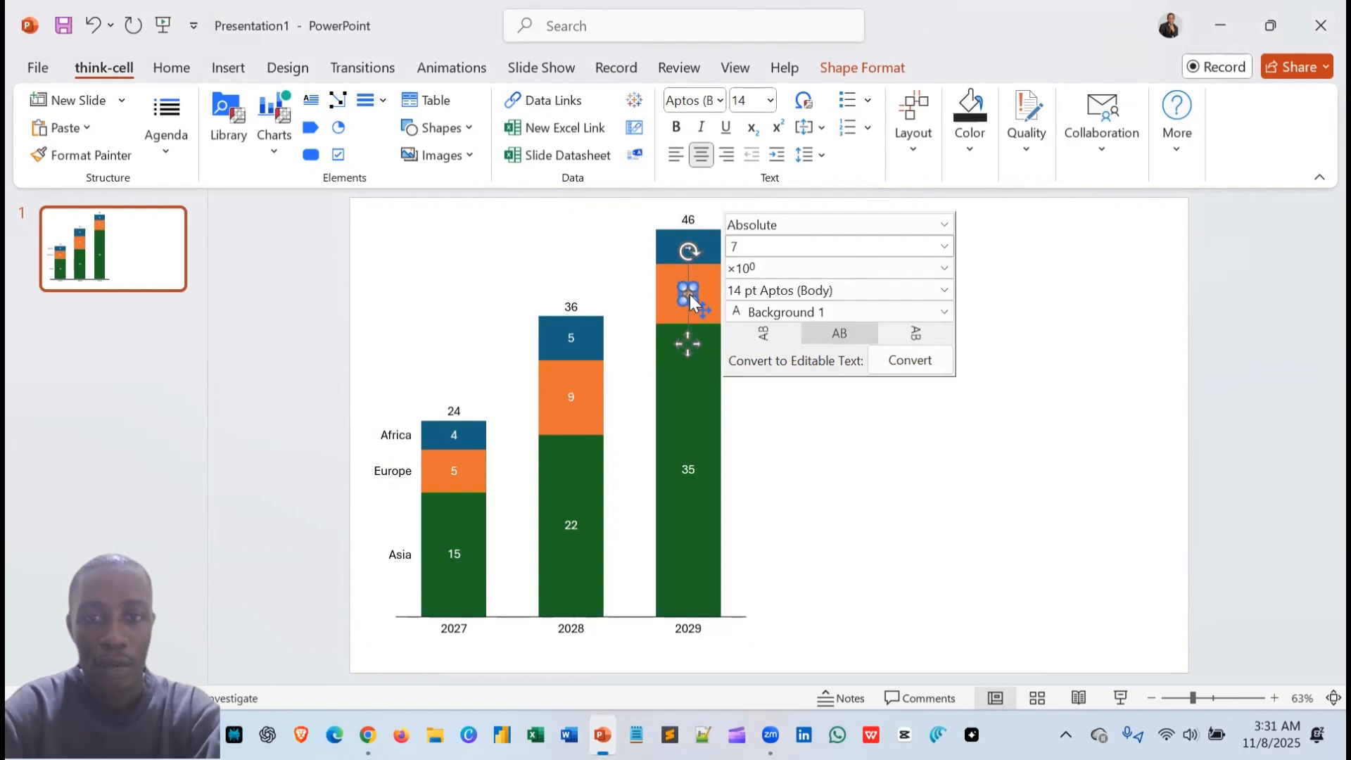
pyautogui.click(777, 337)
pyautogui.click(916, 339)
pyautogui.click(916, 467)
pyautogui.click(691, 294)
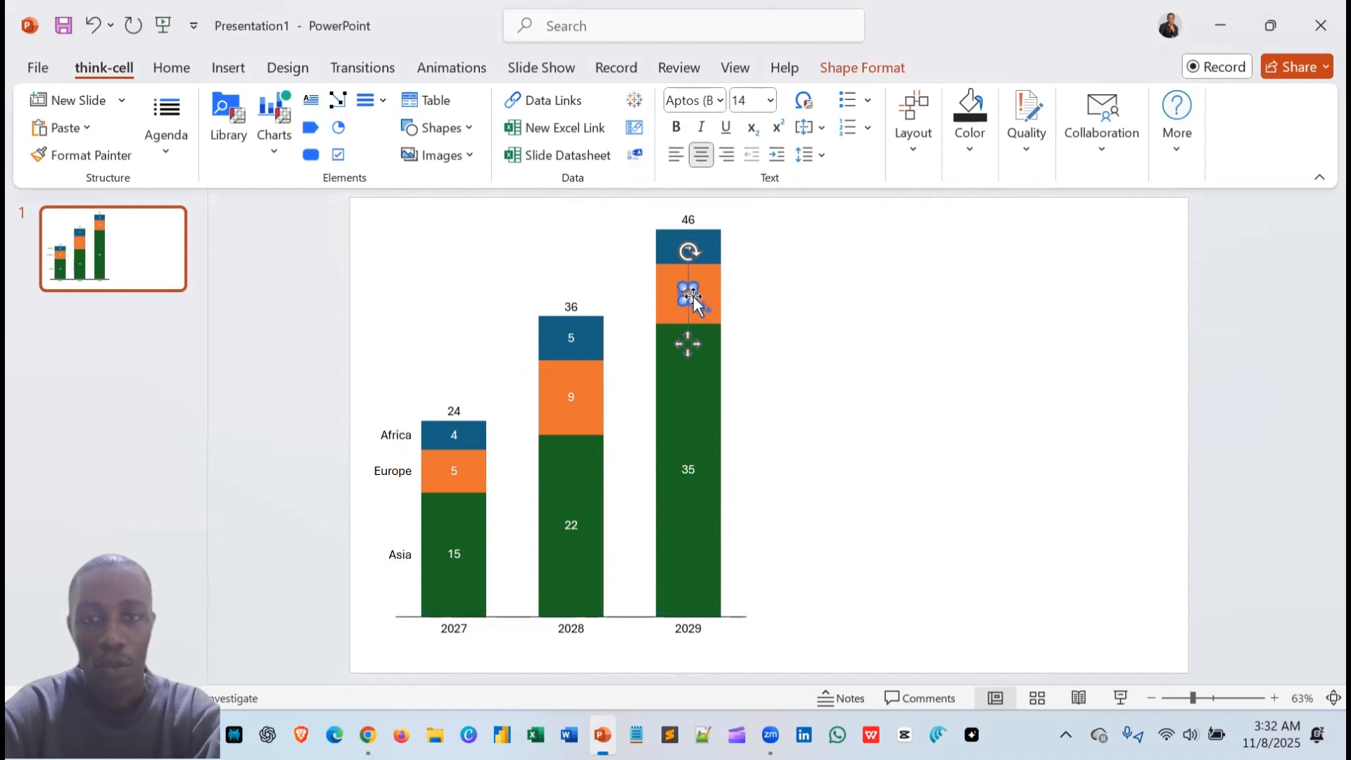
# Try %, % (Absolute), Series and Series Absolute as the 2029 Europe label's content, and return it to Absolute
pyautogui.click(906, 241)
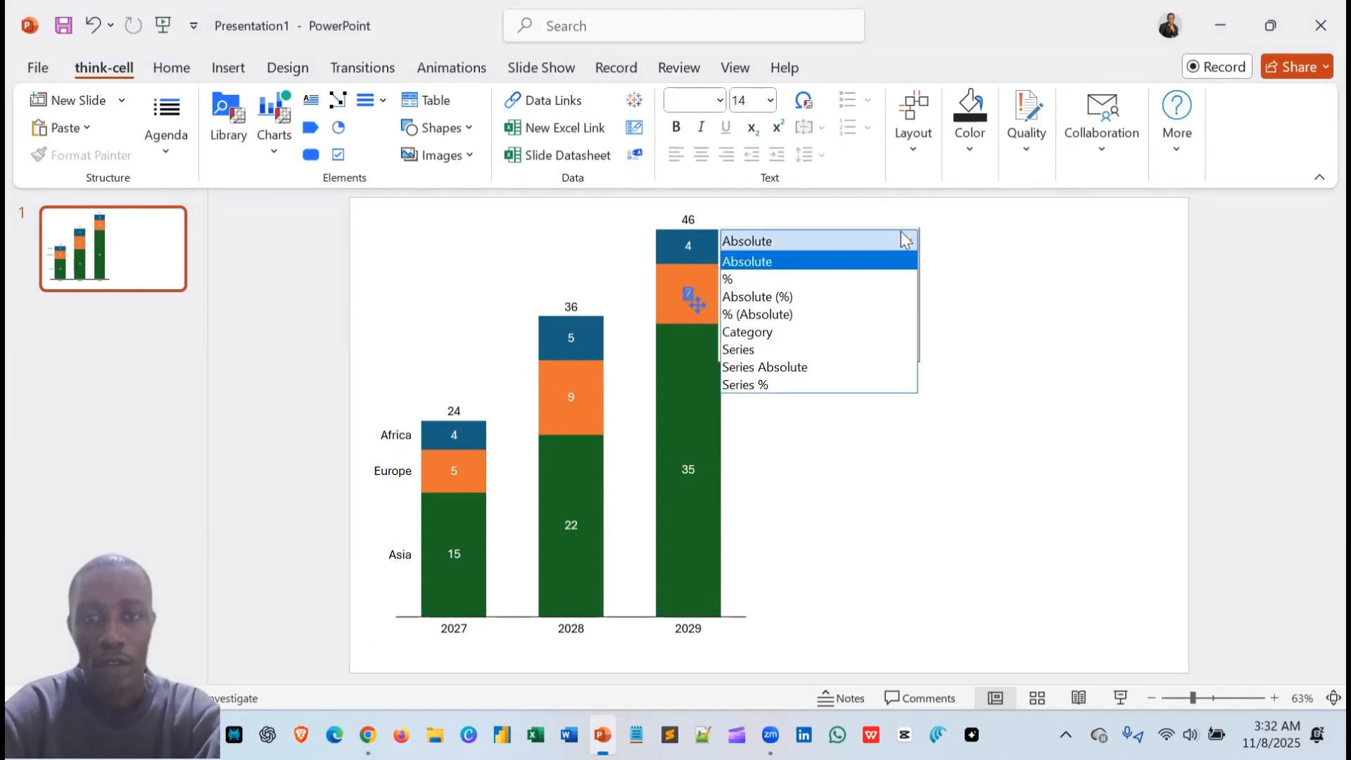
pyautogui.click(837, 285)
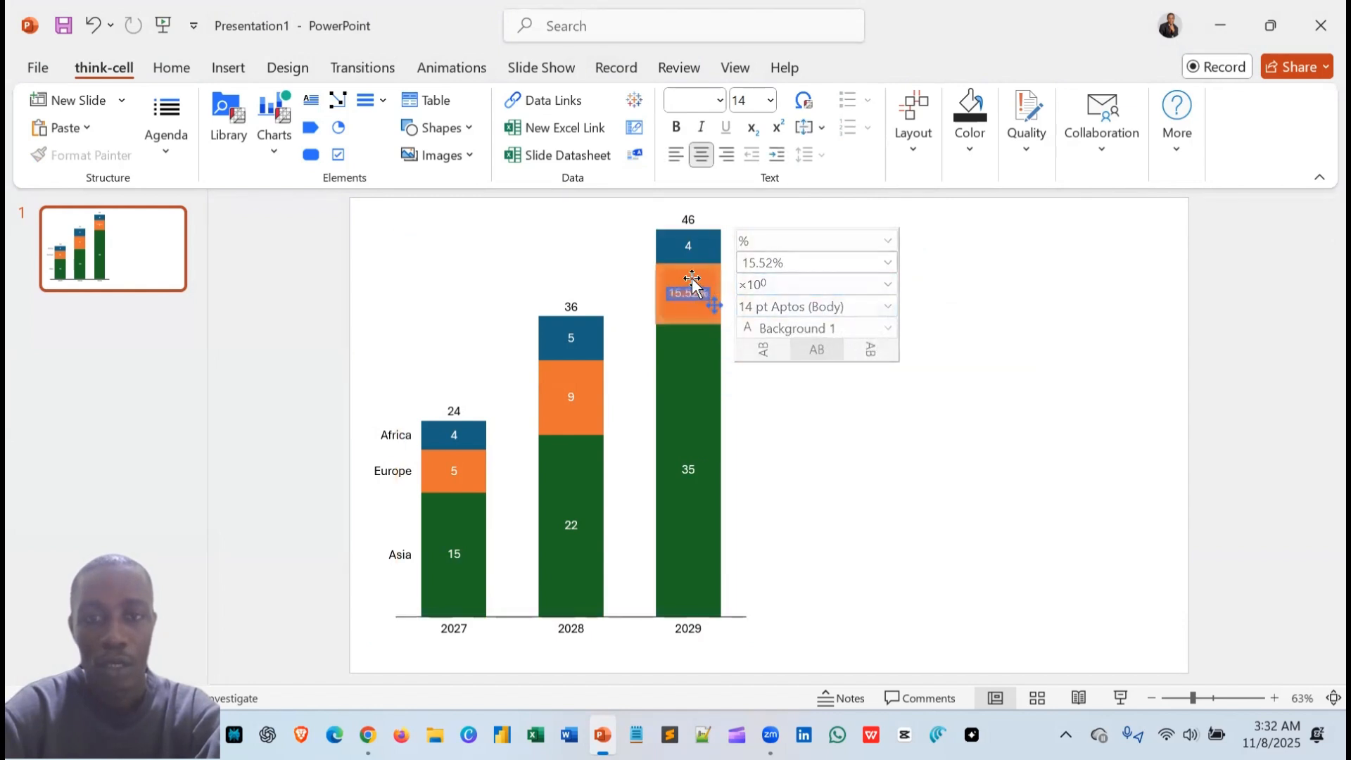
pyautogui.click(889, 242)
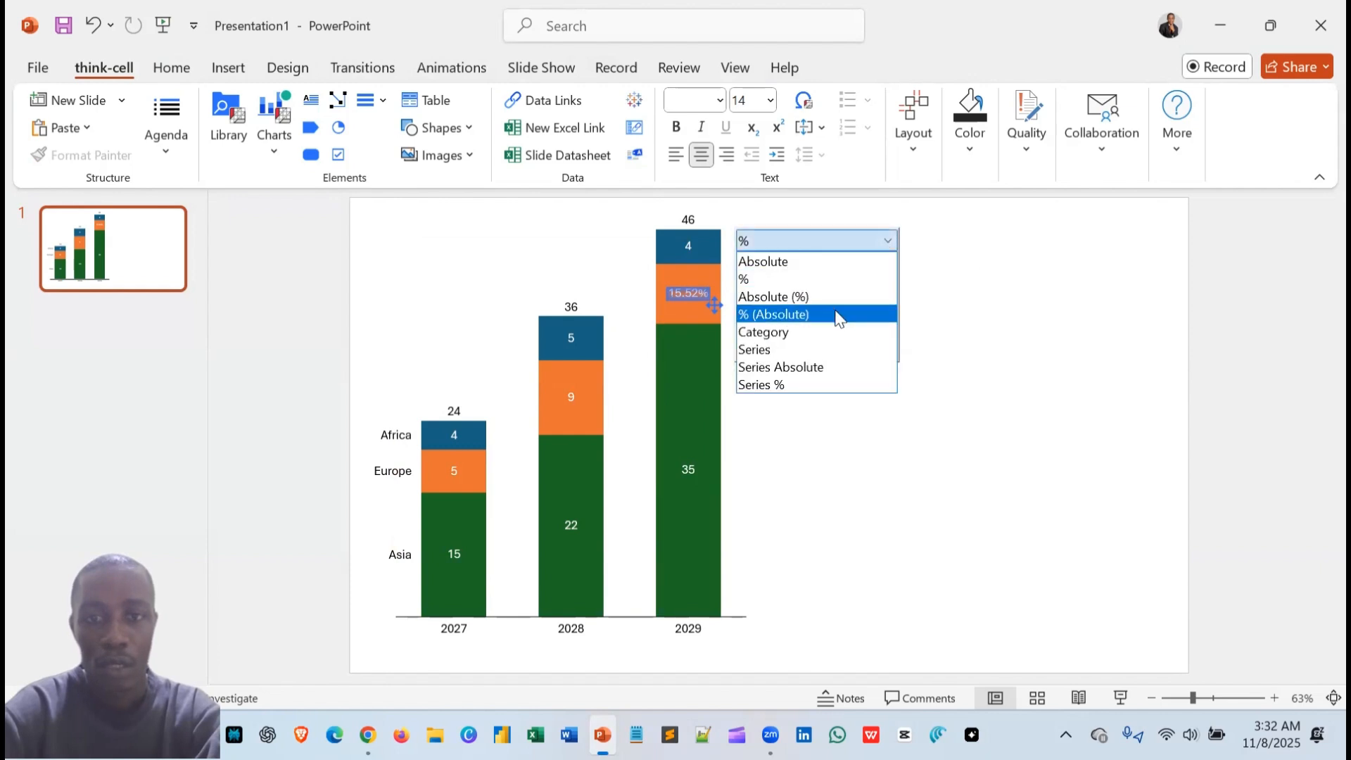
pyautogui.click(836, 314)
pyautogui.click(886, 241)
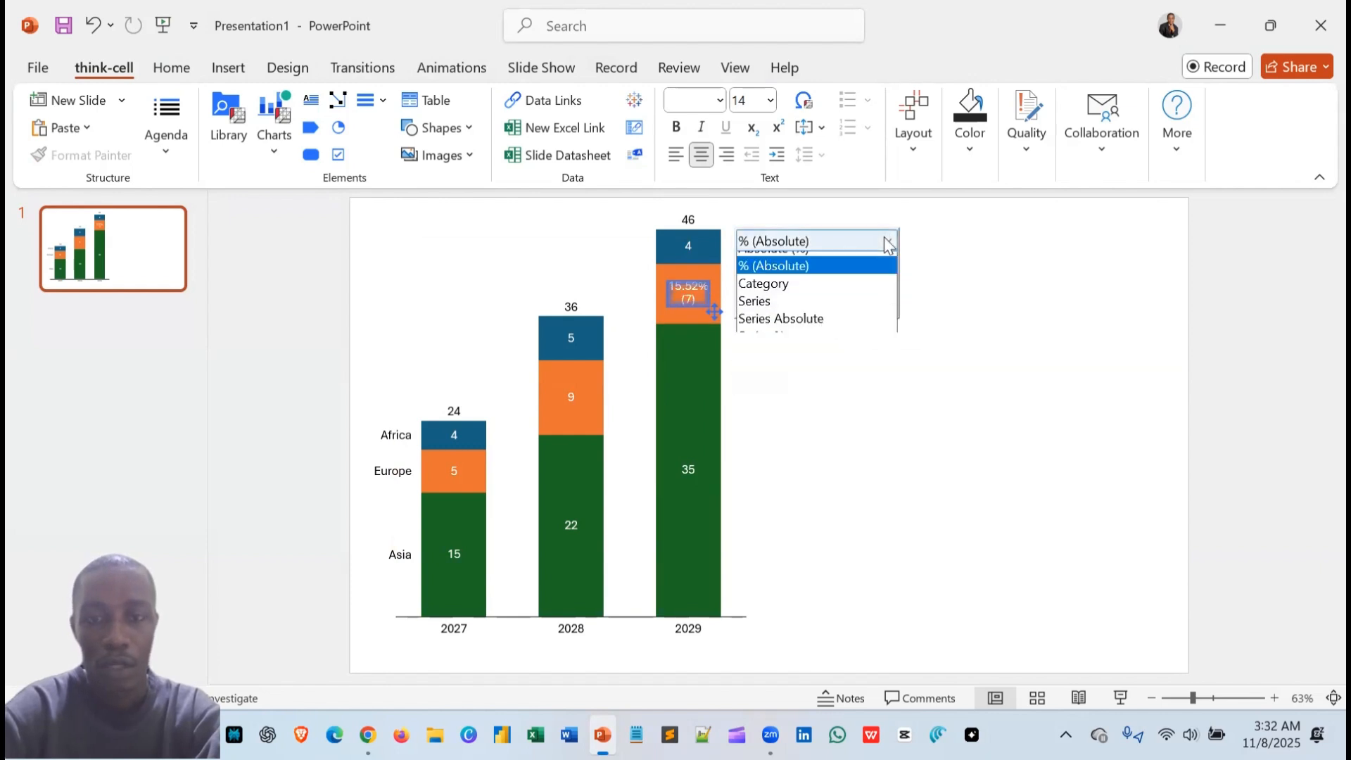
pyautogui.click(812, 349)
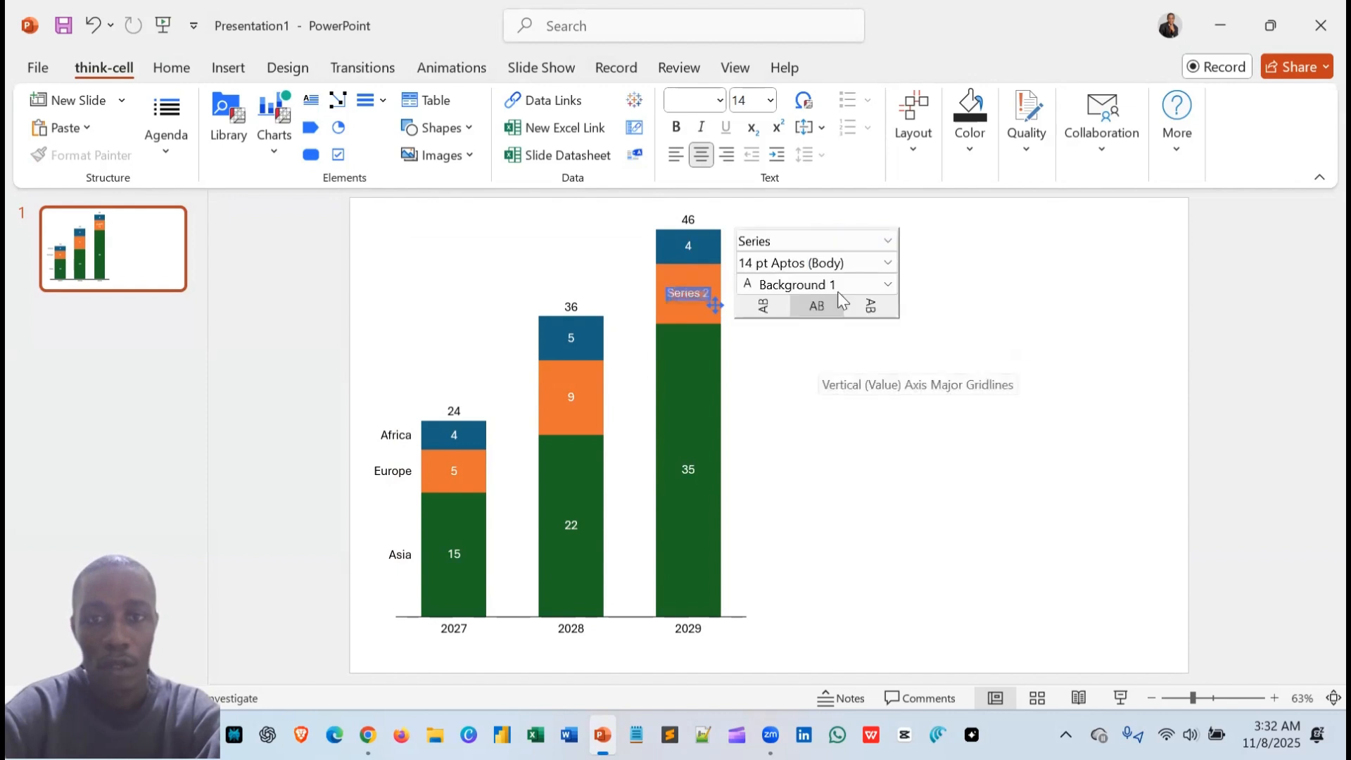
pyautogui.click(888, 241)
pyautogui.click(834, 367)
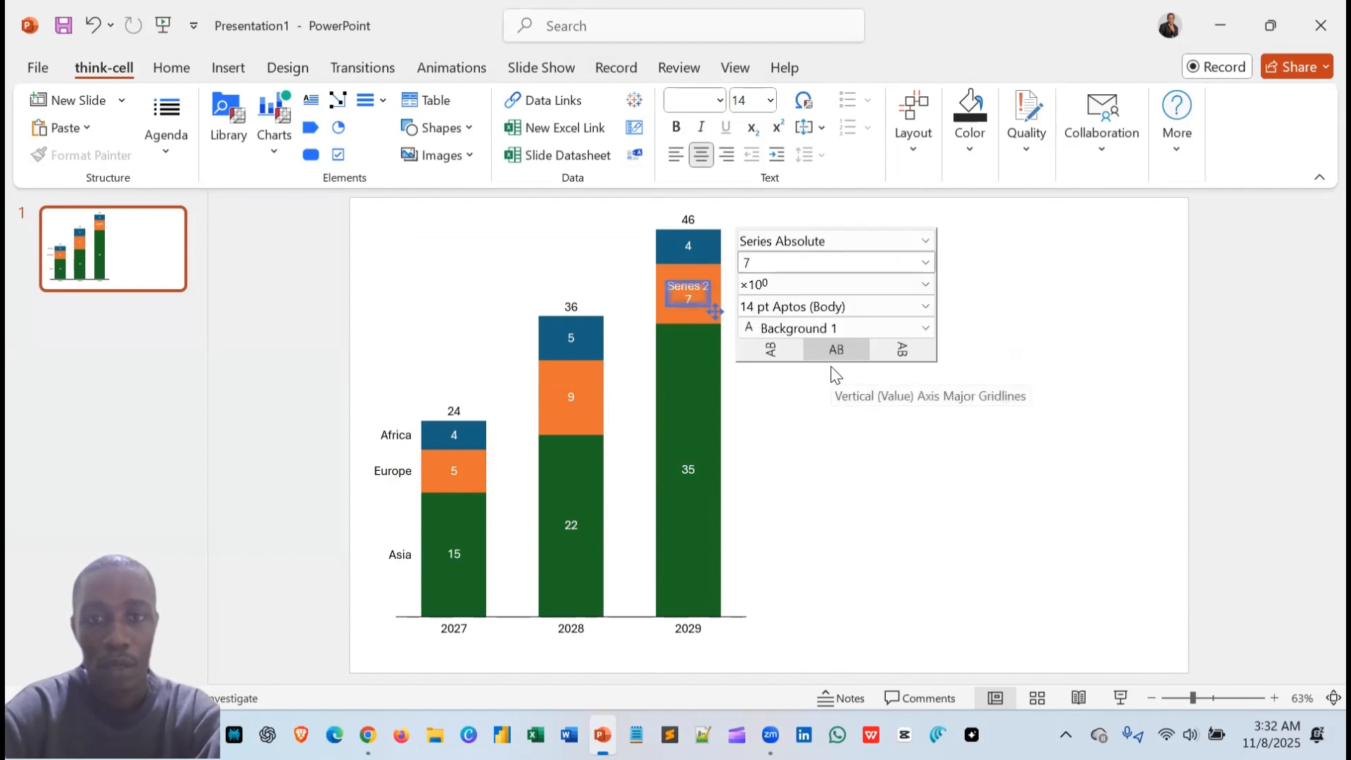
pyautogui.click(924, 241)
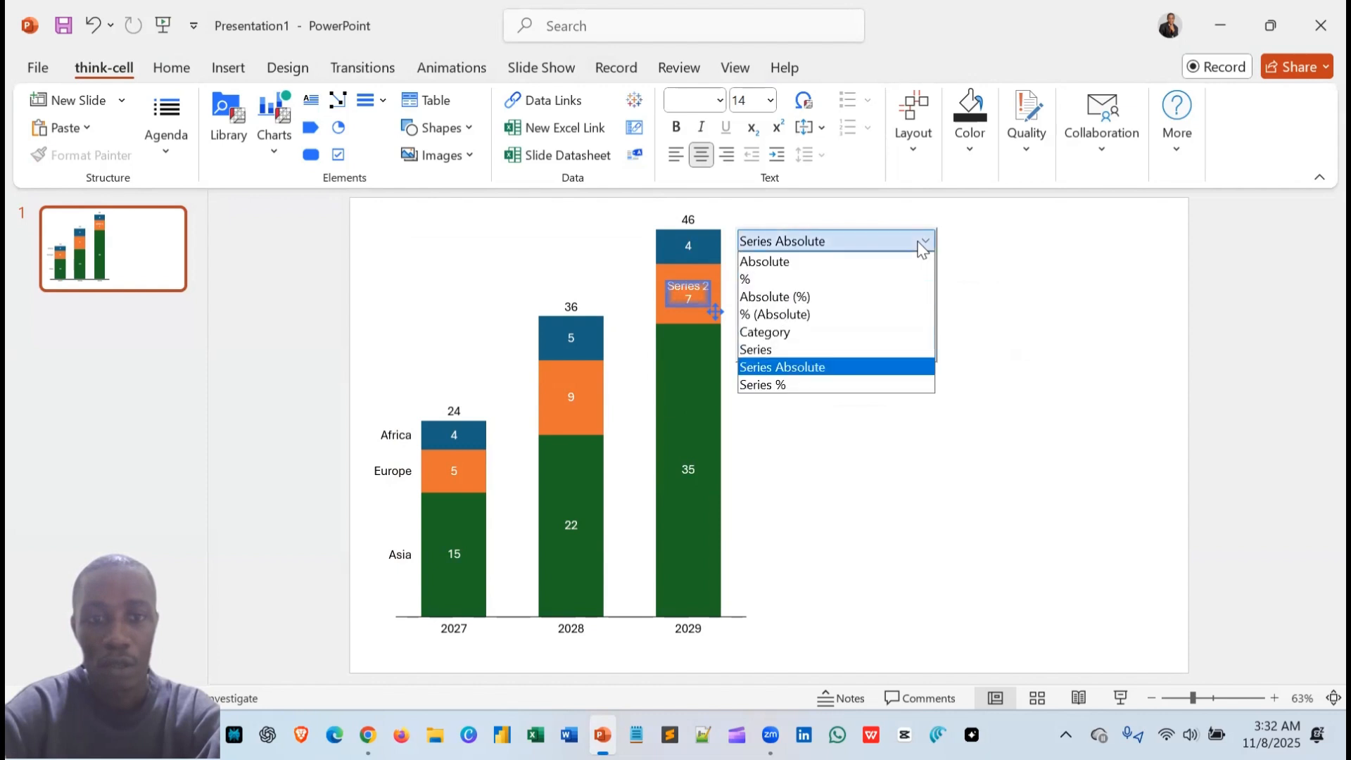
pyautogui.click(799, 262)
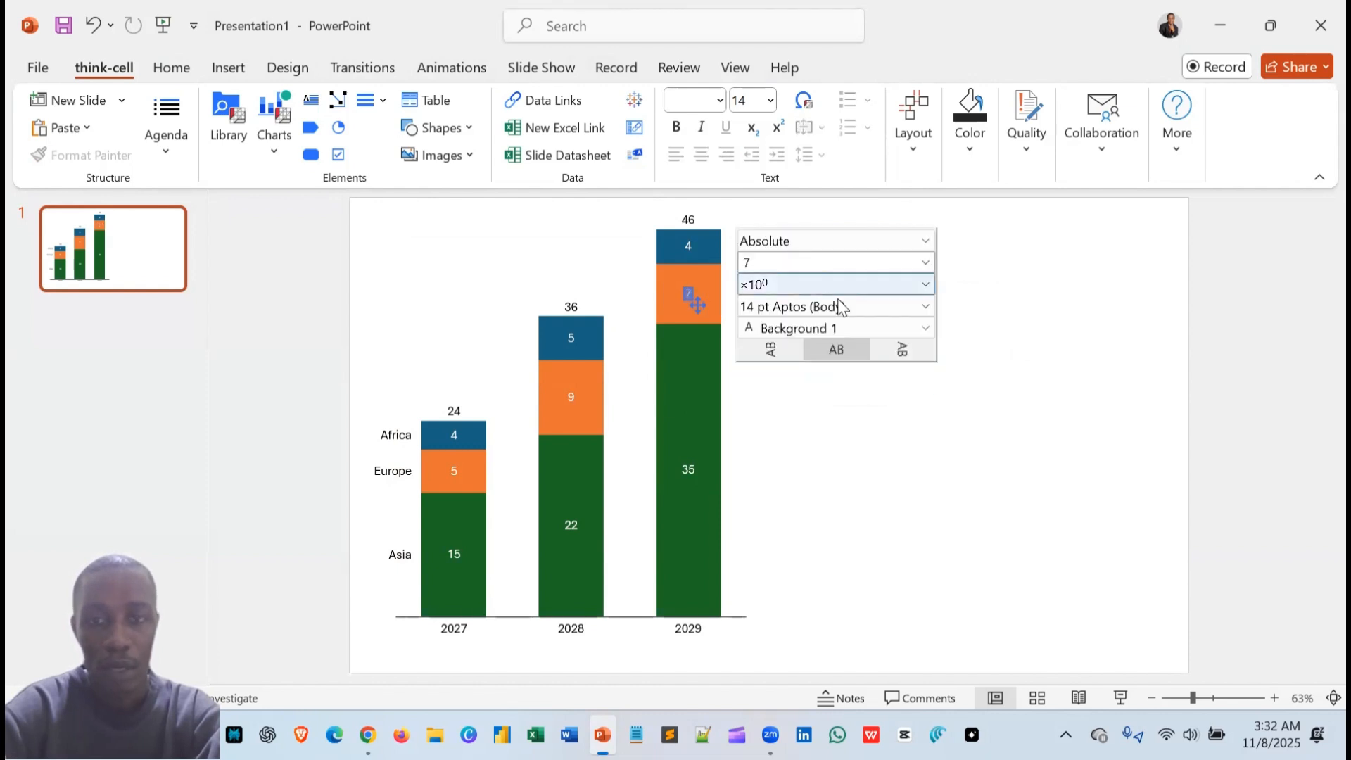
# Set the 2029 Europe label to 20 pt Aptos (Body) bold, try other text colours and return to Background 1
pyautogui.click(905, 310)
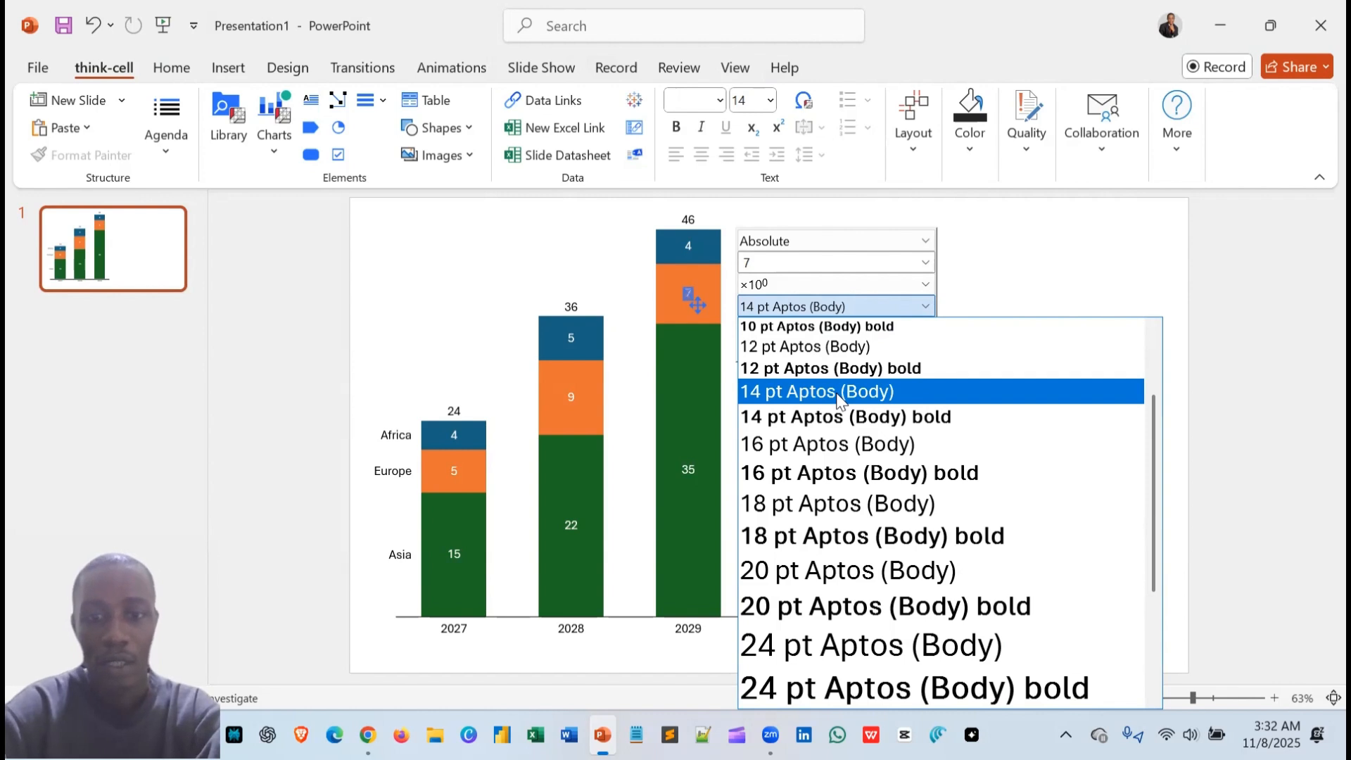
pyautogui.click(814, 614)
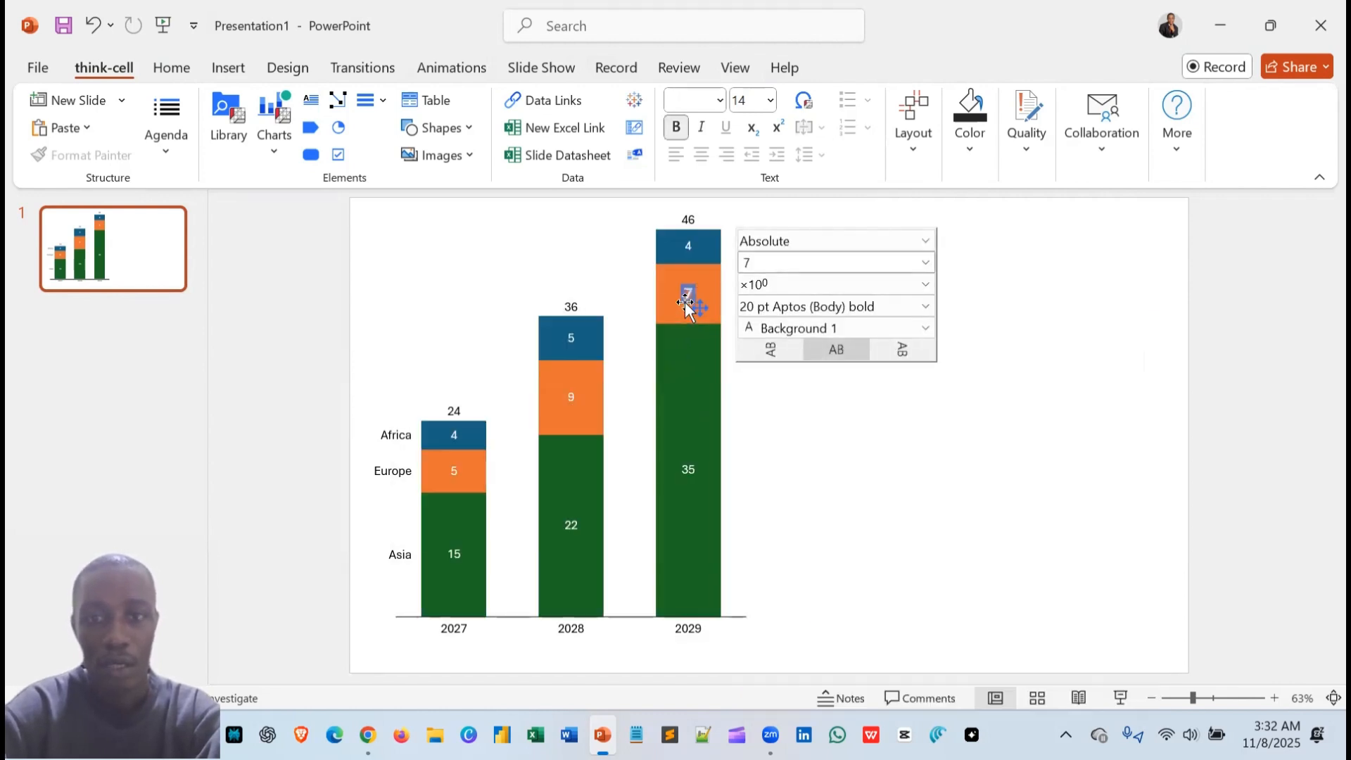
pyautogui.click(914, 330)
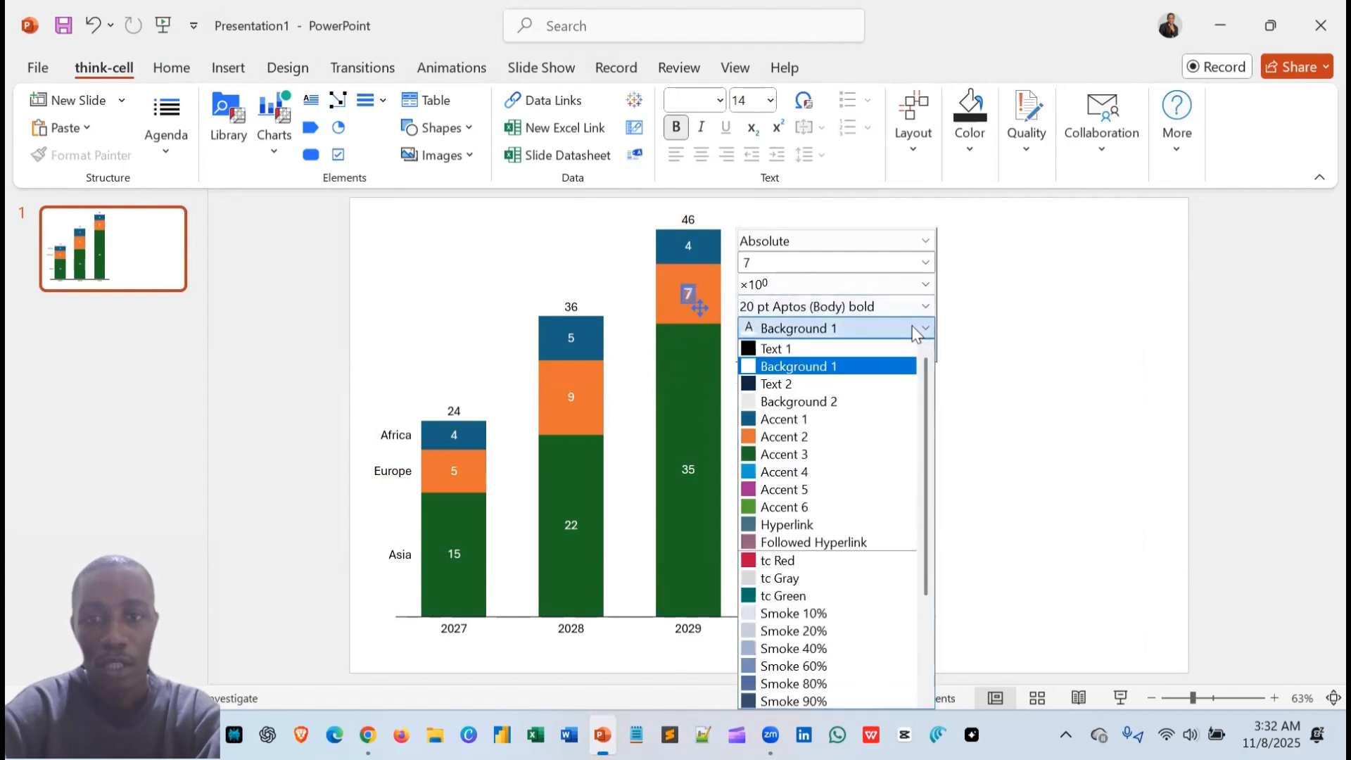
pyautogui.moveTo(925, 506); pyautogui.dragTo(922, 345)
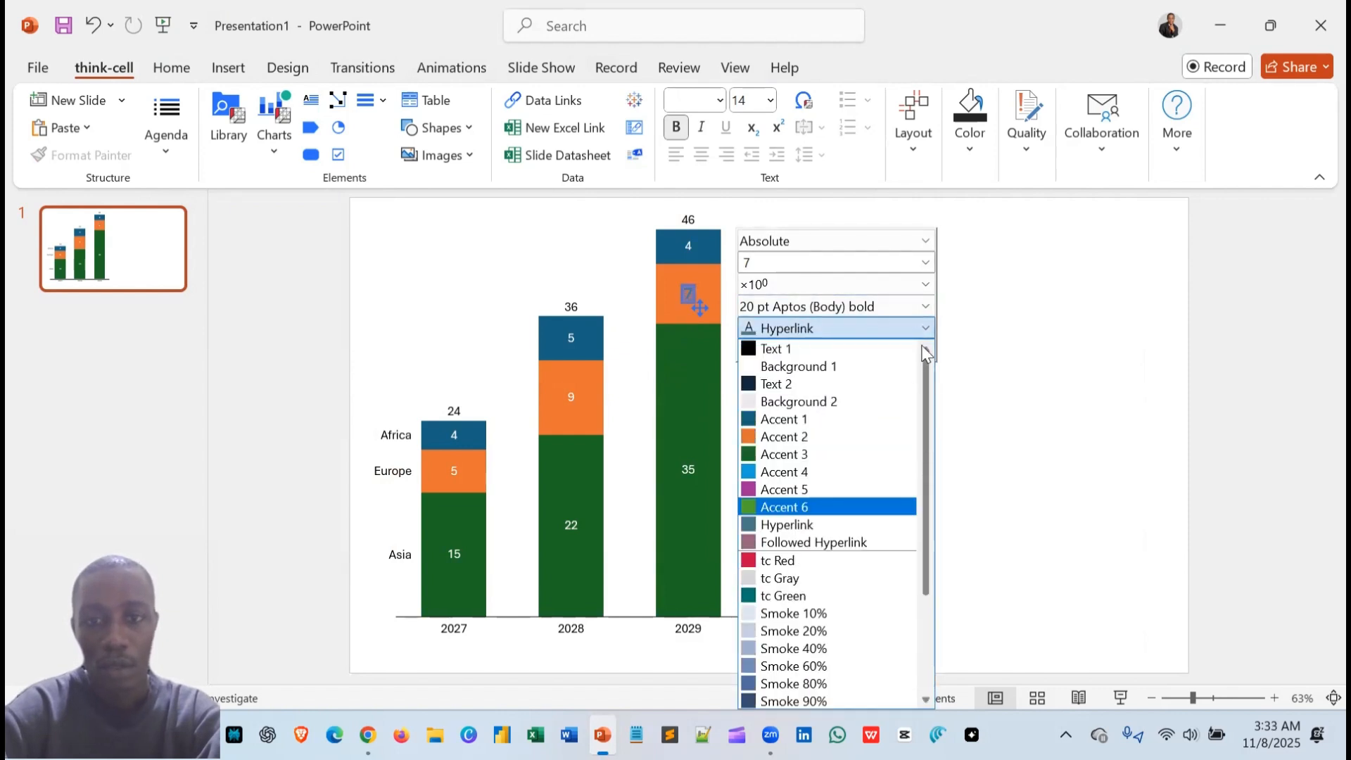
pyautogui.click(857, 366)
# Restore the 2029 Europe label's font to 14 pt Aptos (Body) and deselect it
pyautogui.click(924, 308)
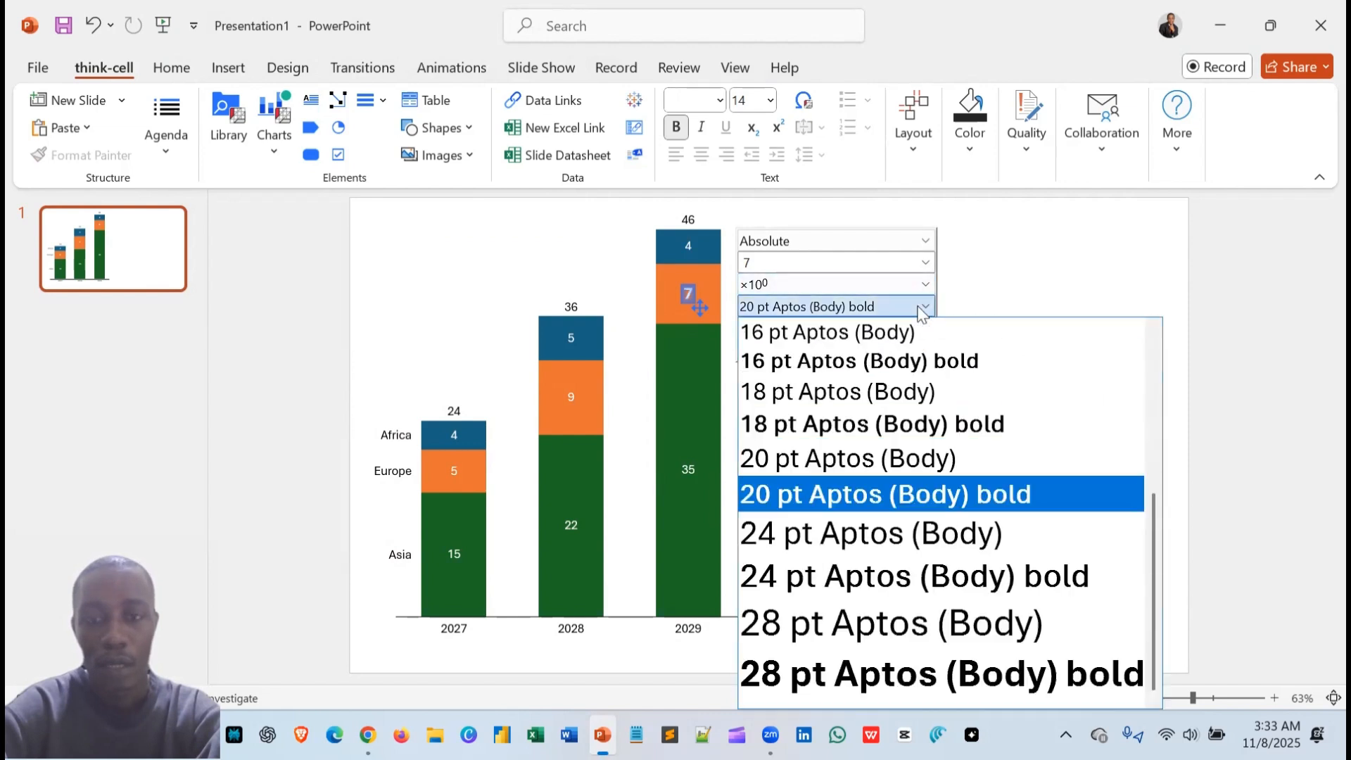
pyautogui.moveTo(1155, 529); pyautogui.dragTo(1150, 459)
pyautogui.click(534, 419)
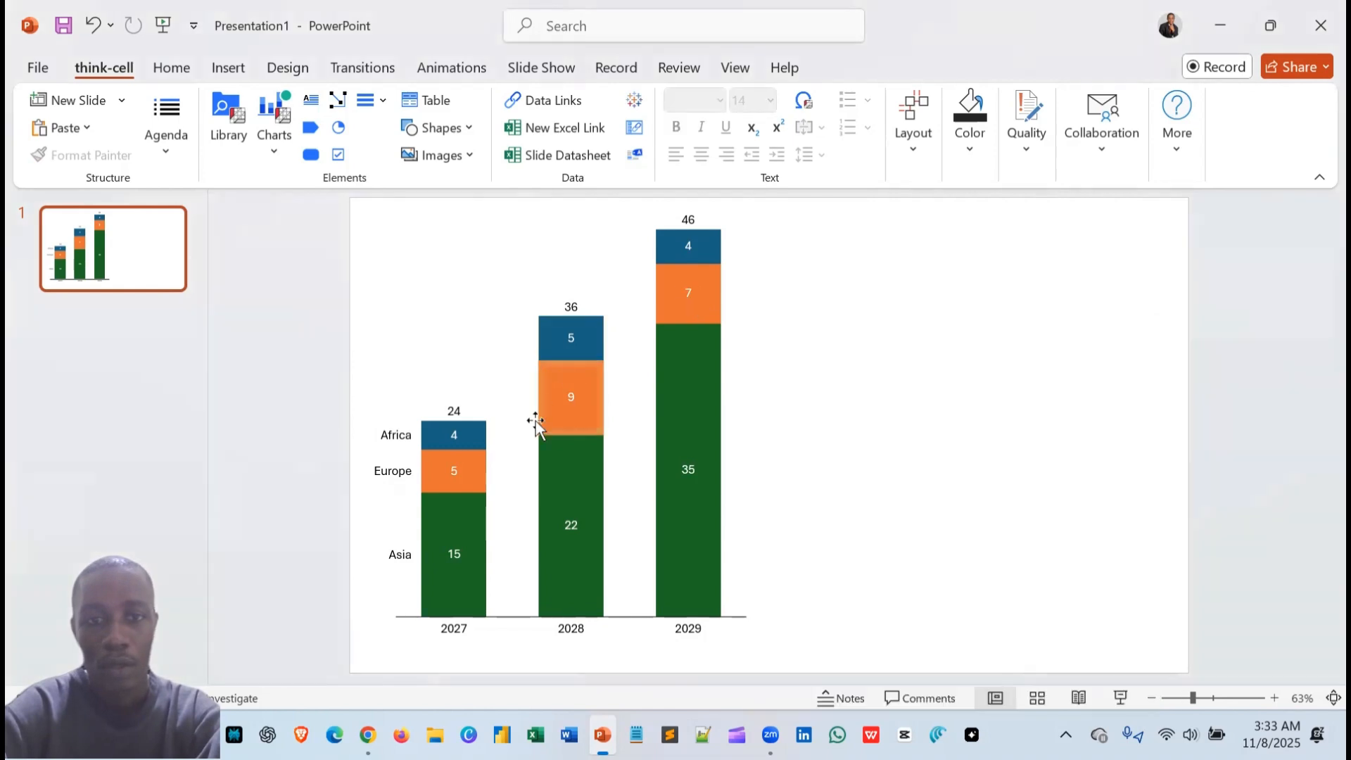
# Select all segment value labels from 2027 Asia to 2029 Africa, try Absolute (%) and % as their content, and return them to Absolute
pyautogui.click(453, 554)
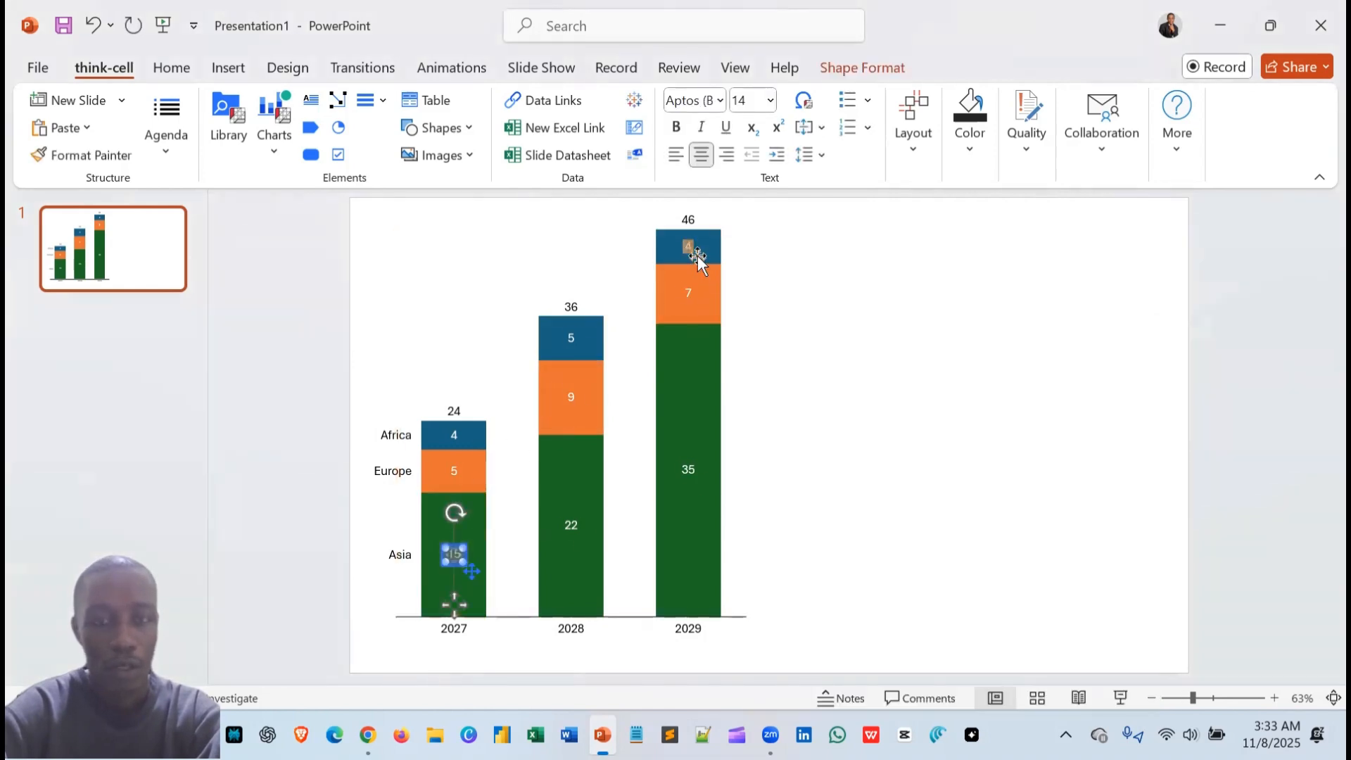
pyautogui.press('shift')
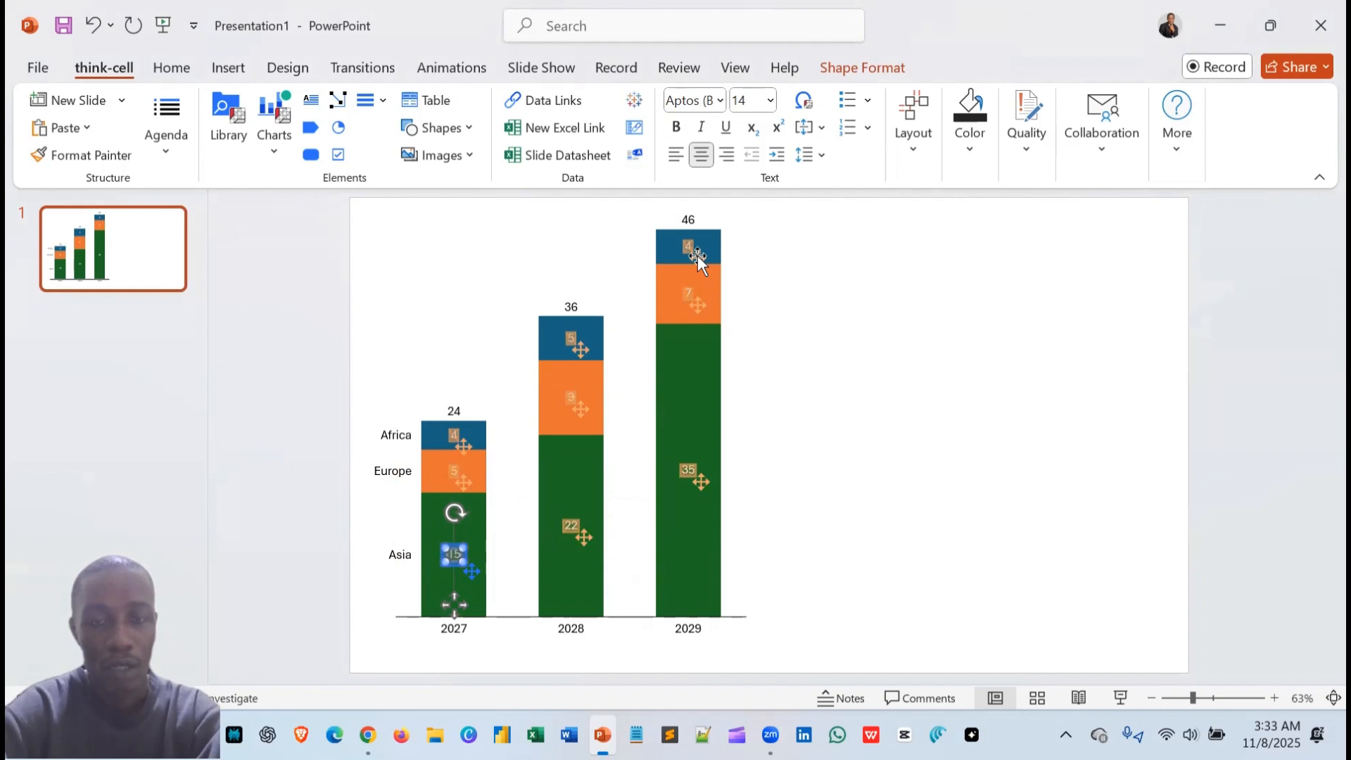
pyautogui.keyDown('shift'); pyautogui.click(697, 255); pyautogui.keyUp('shift')
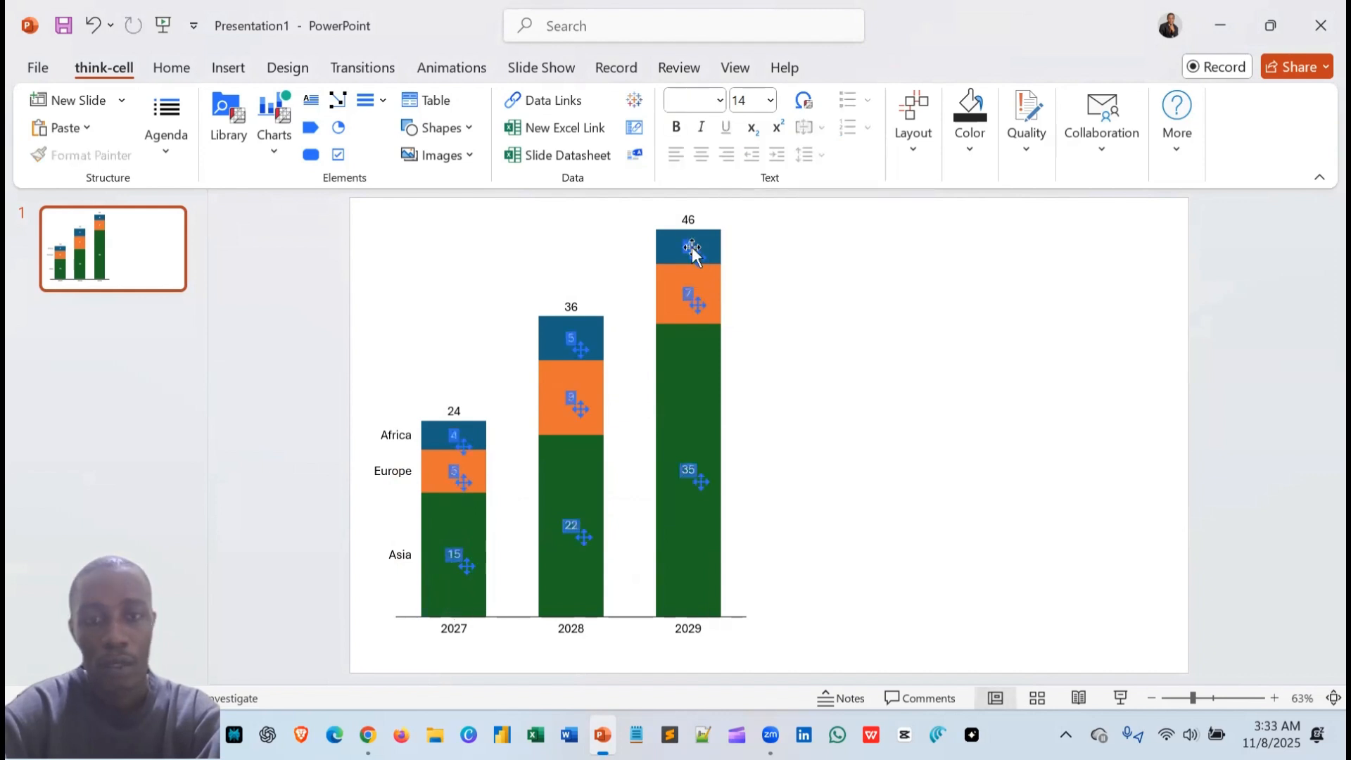
pyautogui.rightClick(692, 249)
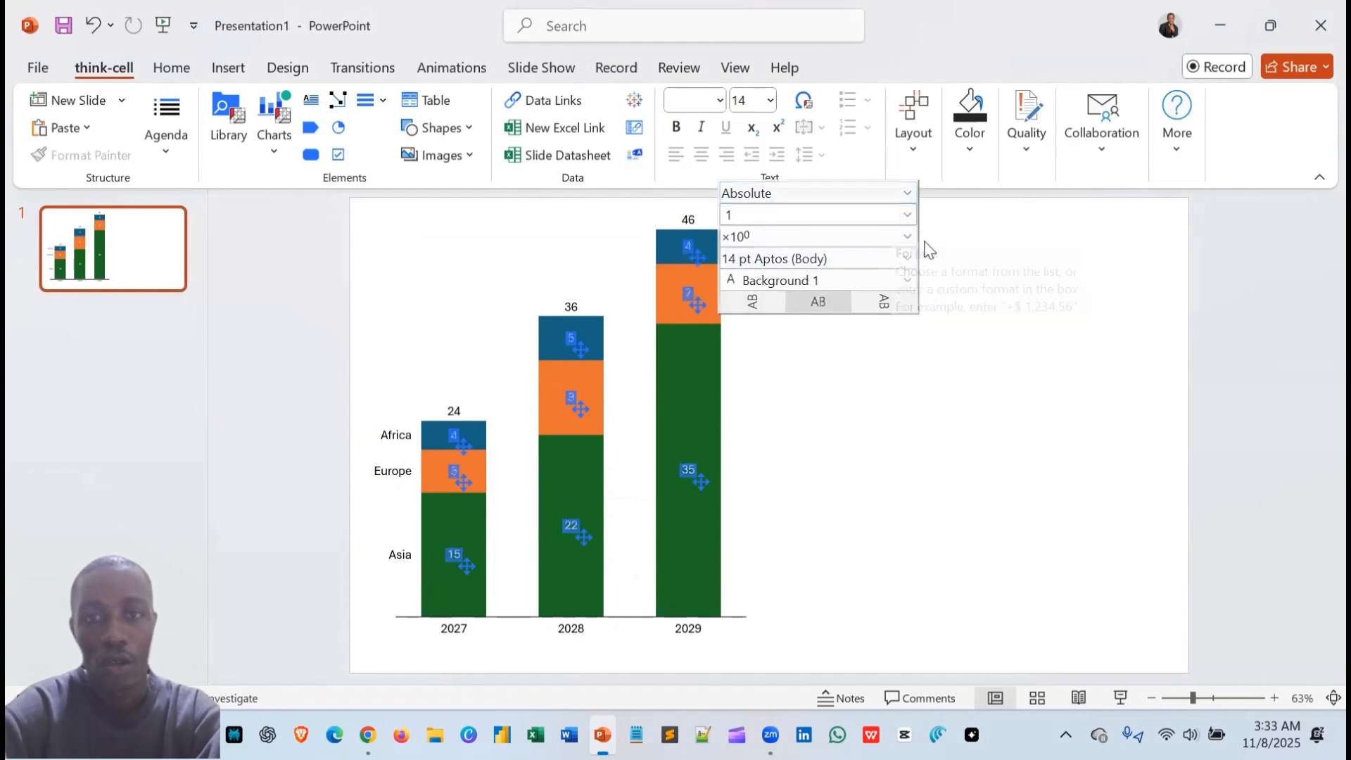
pyautogui.click(906, 193)
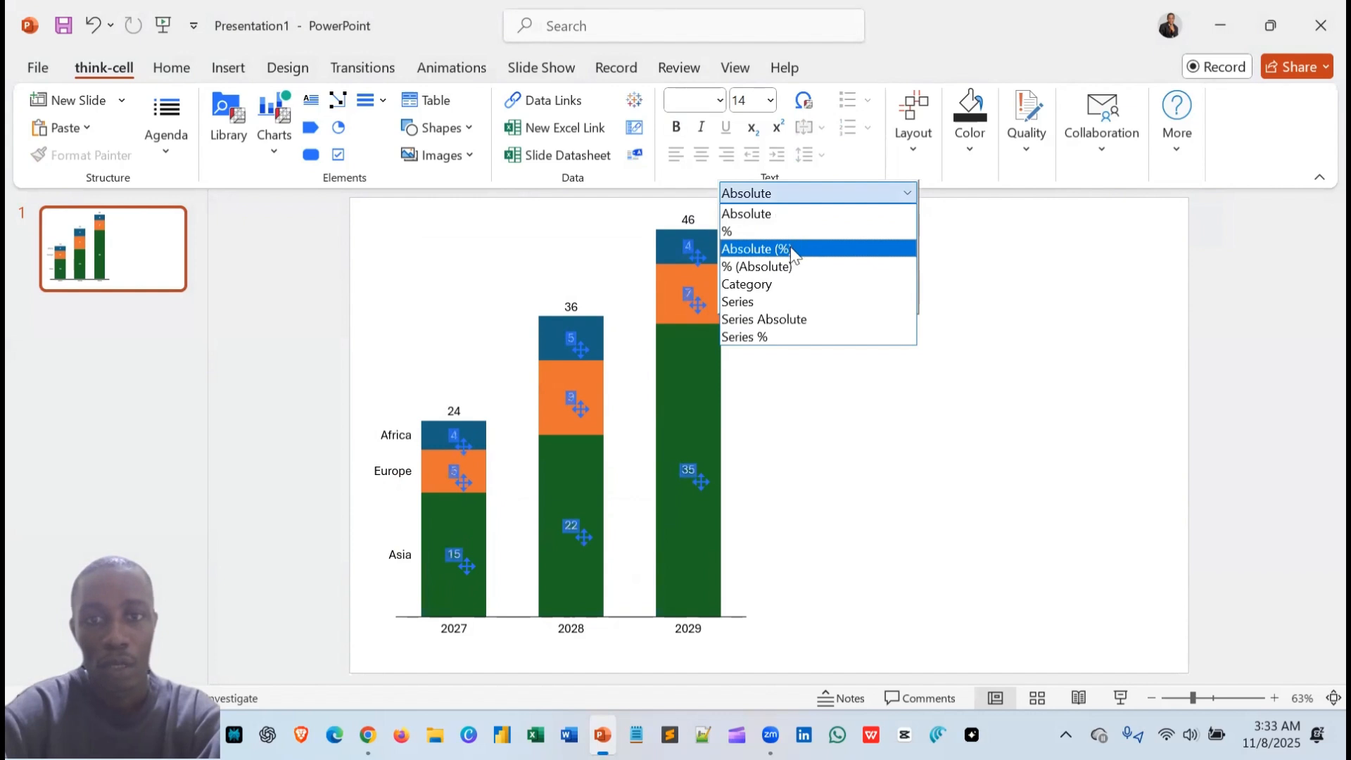
pyautogui.click(793, 250)
pyautogui.click(866, 197)
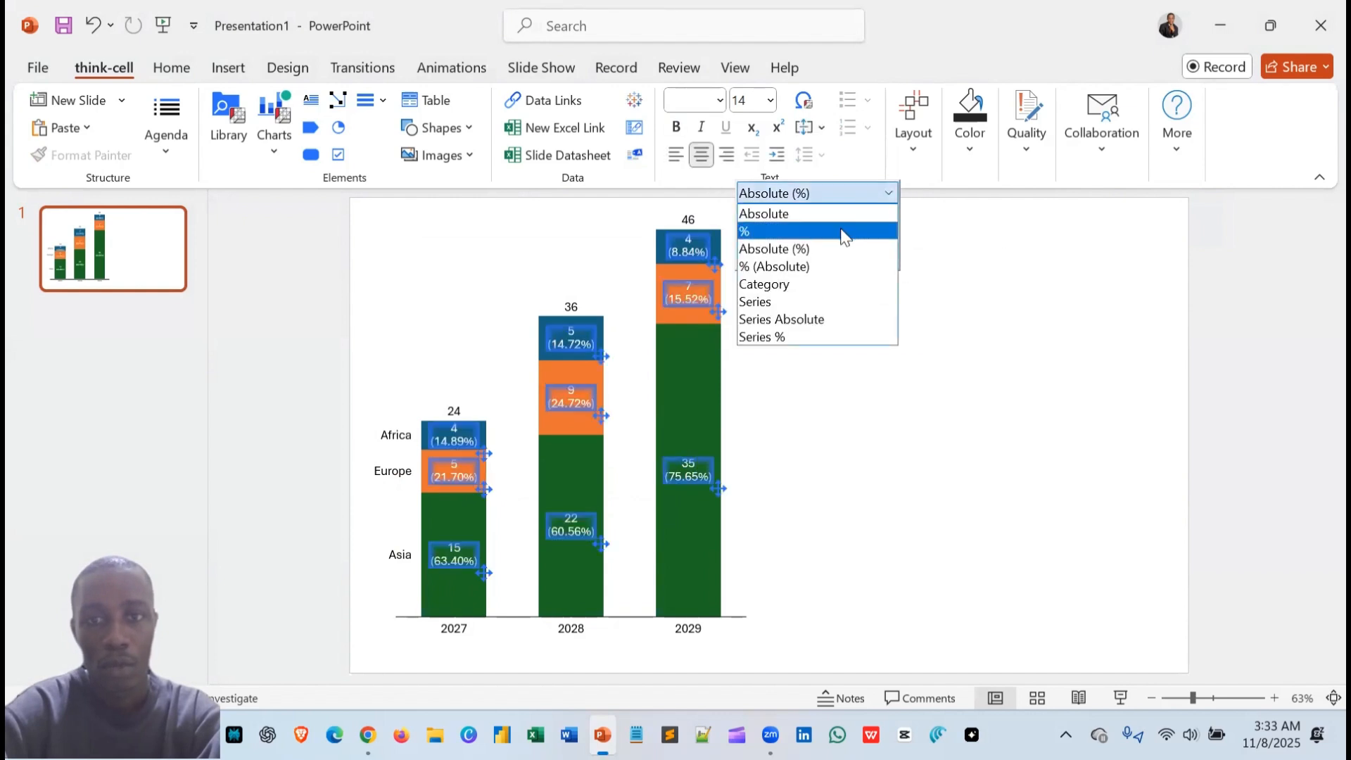
pyautogui.click(844, 230)
pyautogui.click(895, 192)
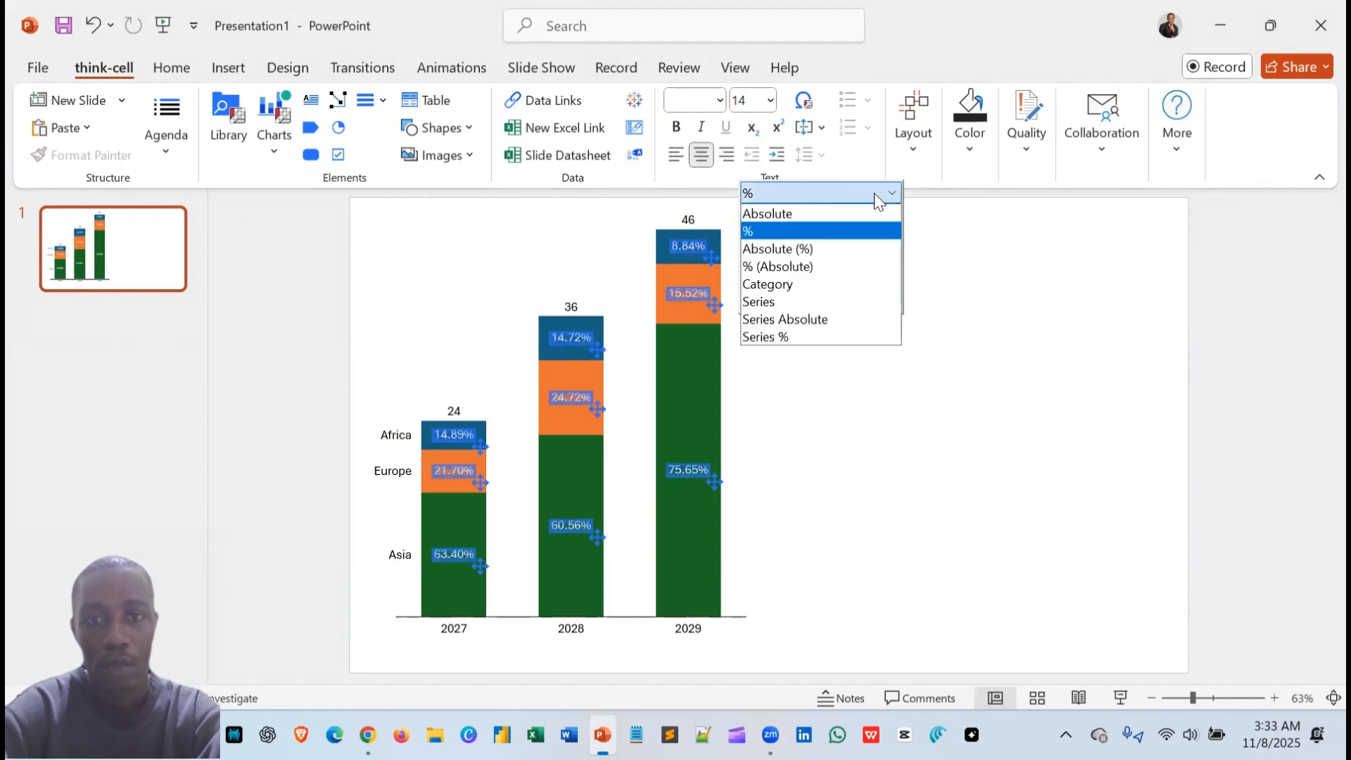
pyautogui.click(853, 212)
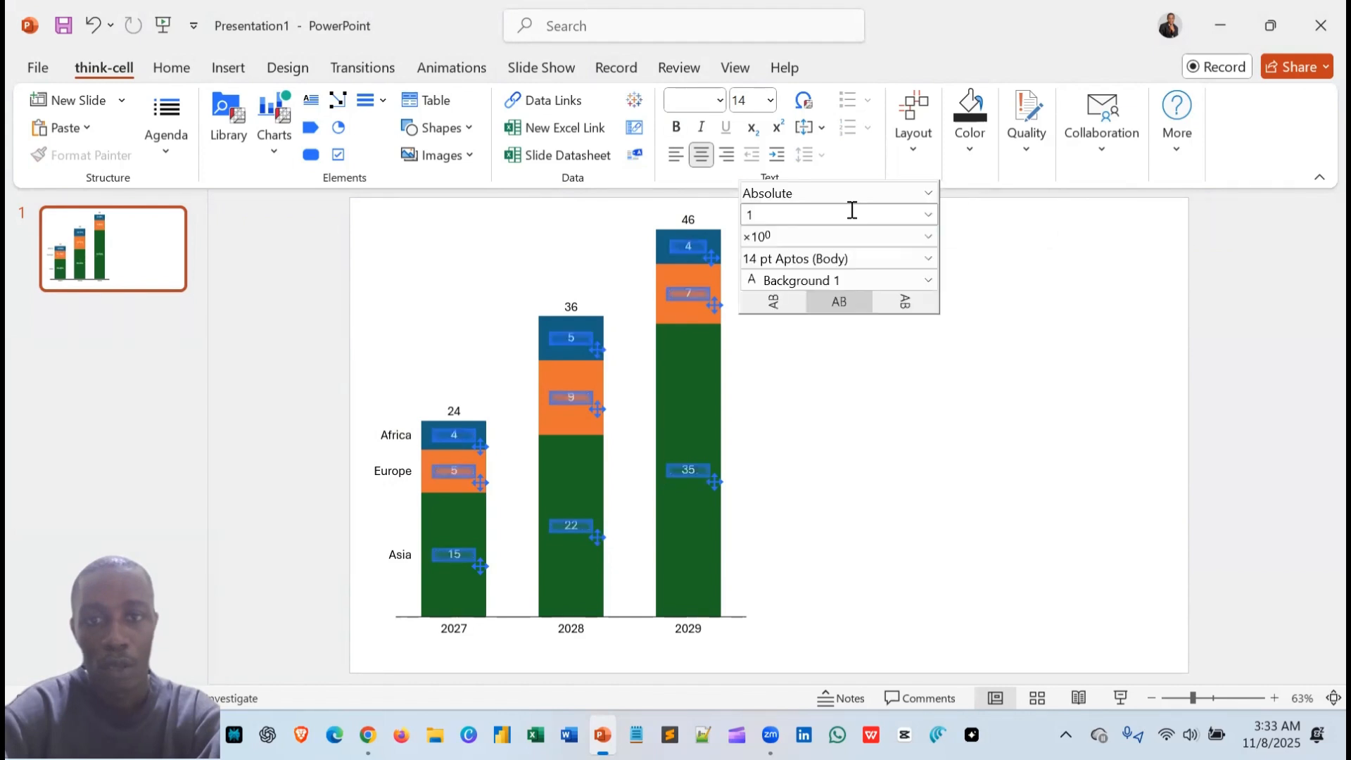
# Try the ×10^-2 and ×10^-6 magnitudes on all segment labels and return them to ×10^0
pyautogui.click(913, 237)
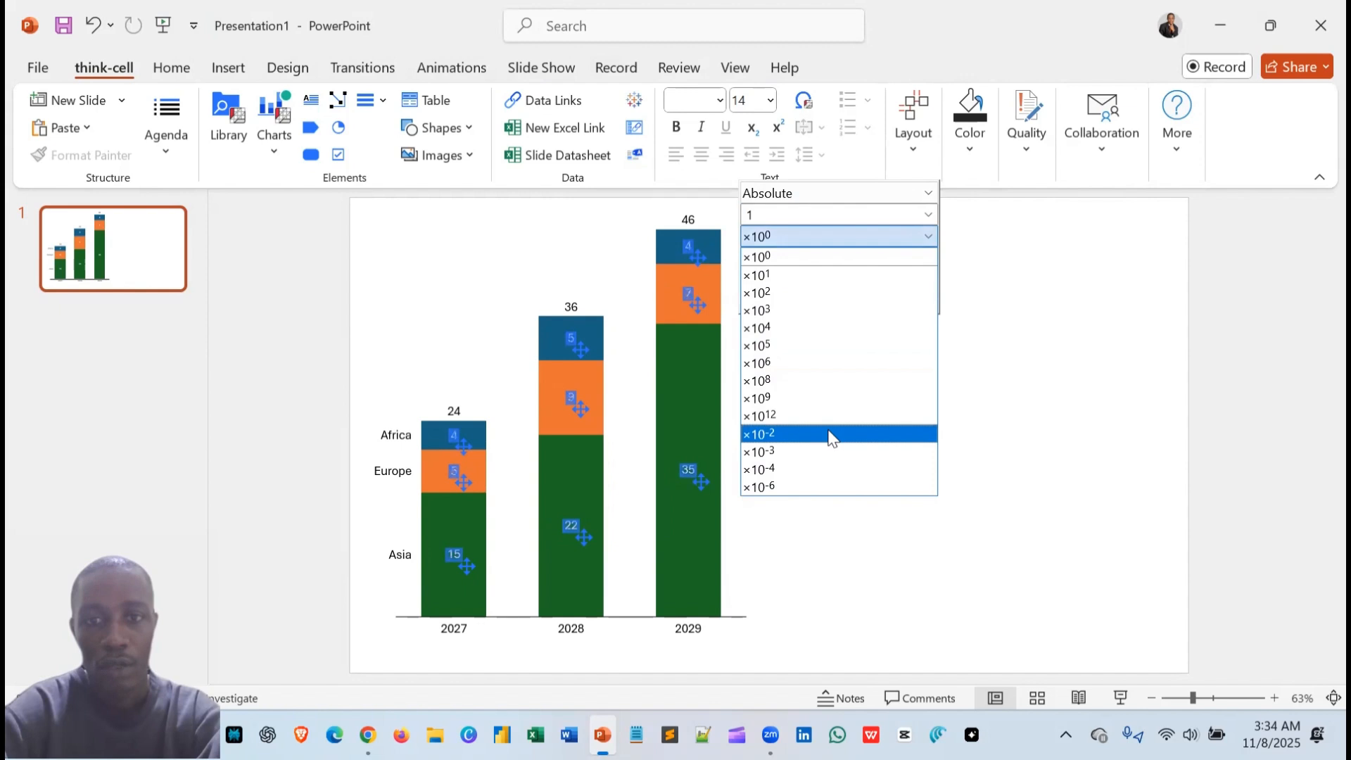
pyautogui.click(832, 435)
pyautogui.click(904, 236)
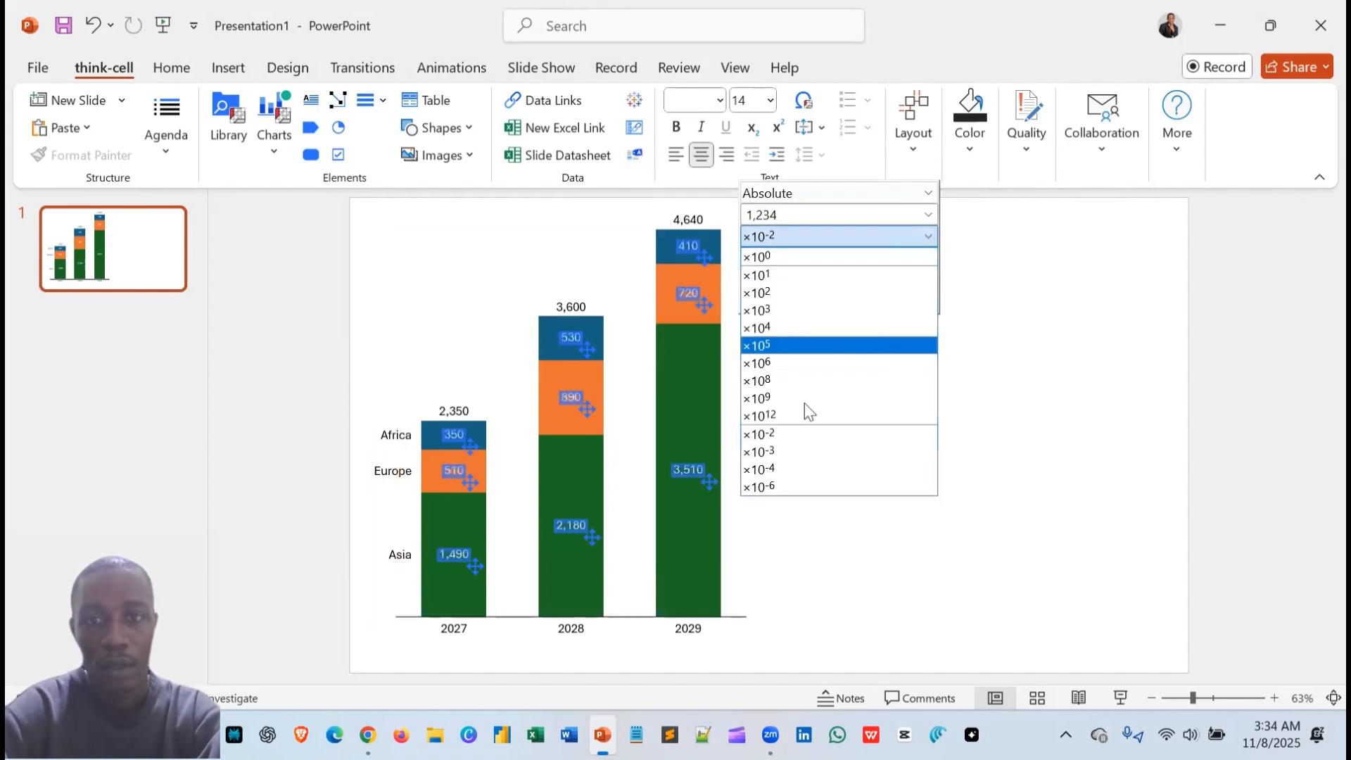
pyautogui.click(787, 485)
pyautogui.click(816, 236)
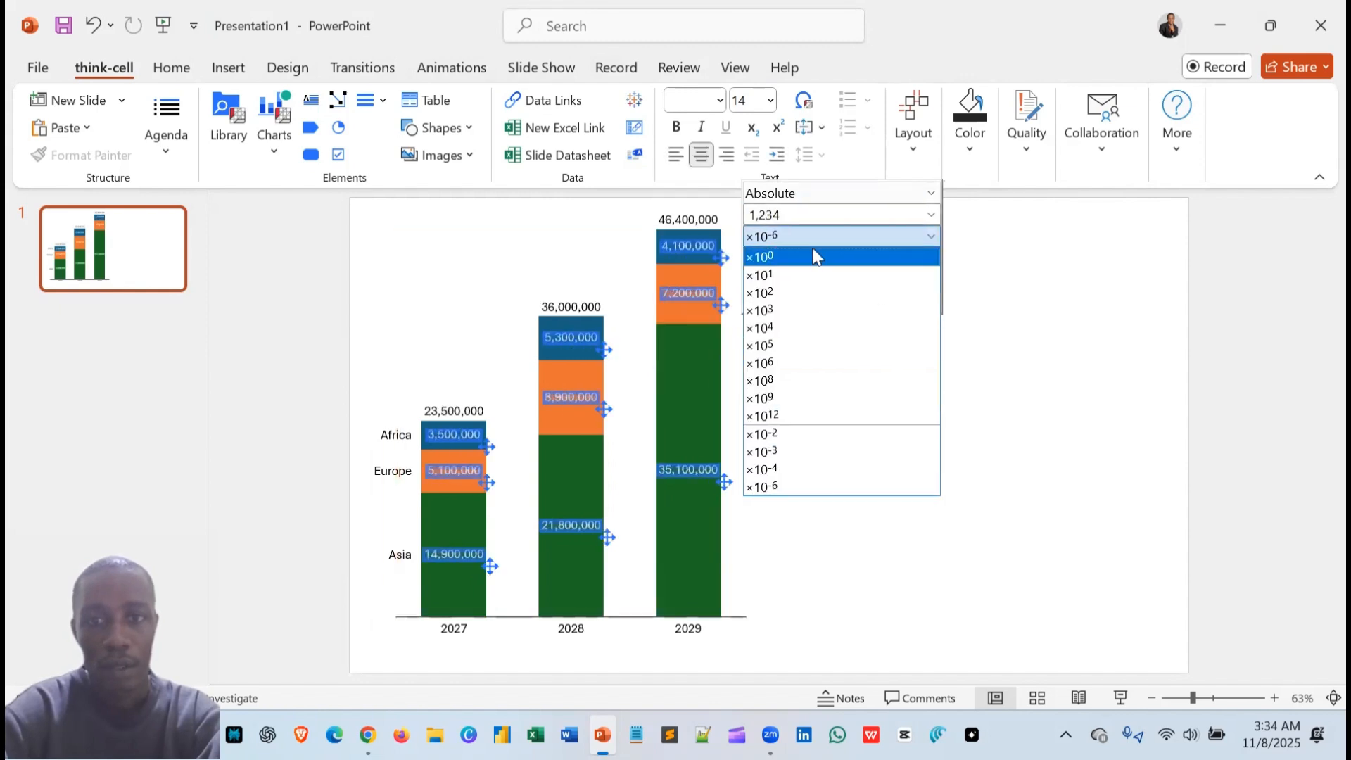
pyautogui.click(814, 259)
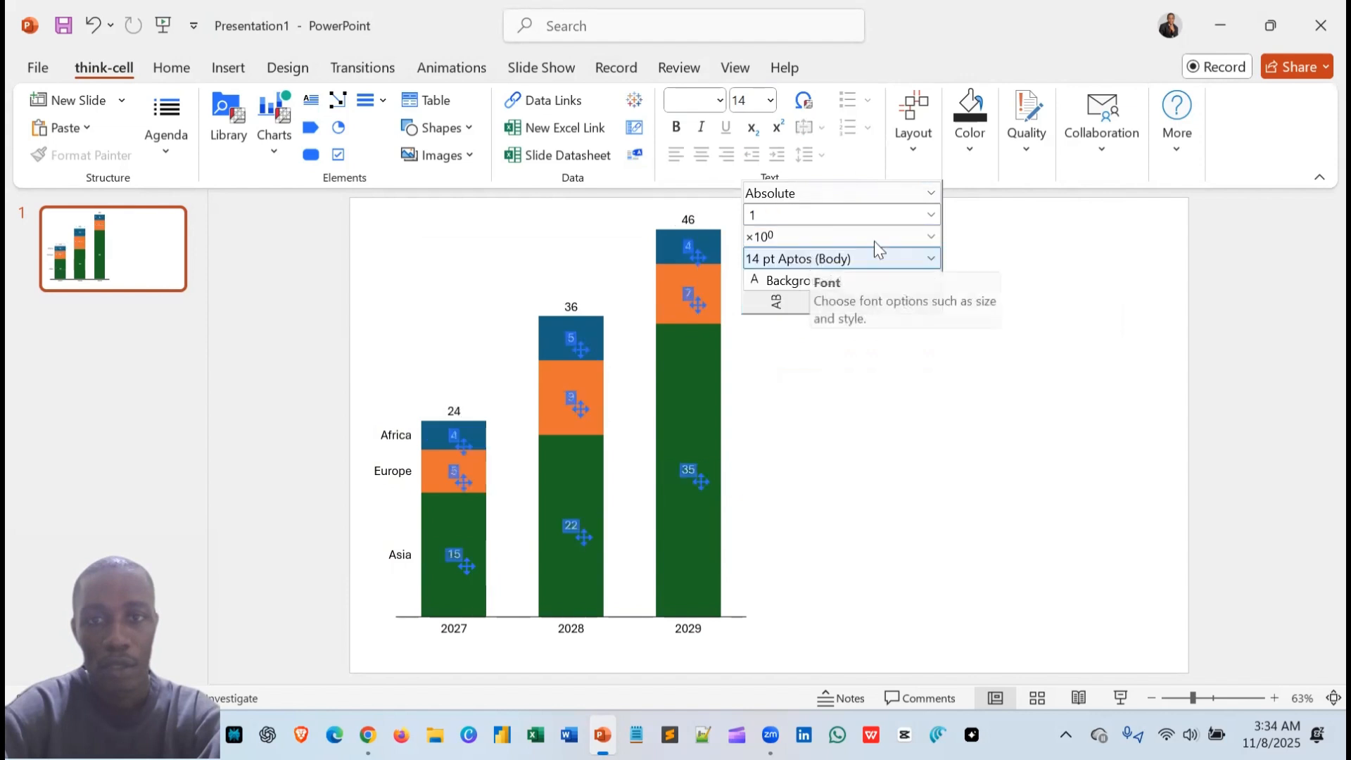
# Set the font of all selected segment labels to 28 pt Aptos (Body)
pyautogui.click(898, 260)
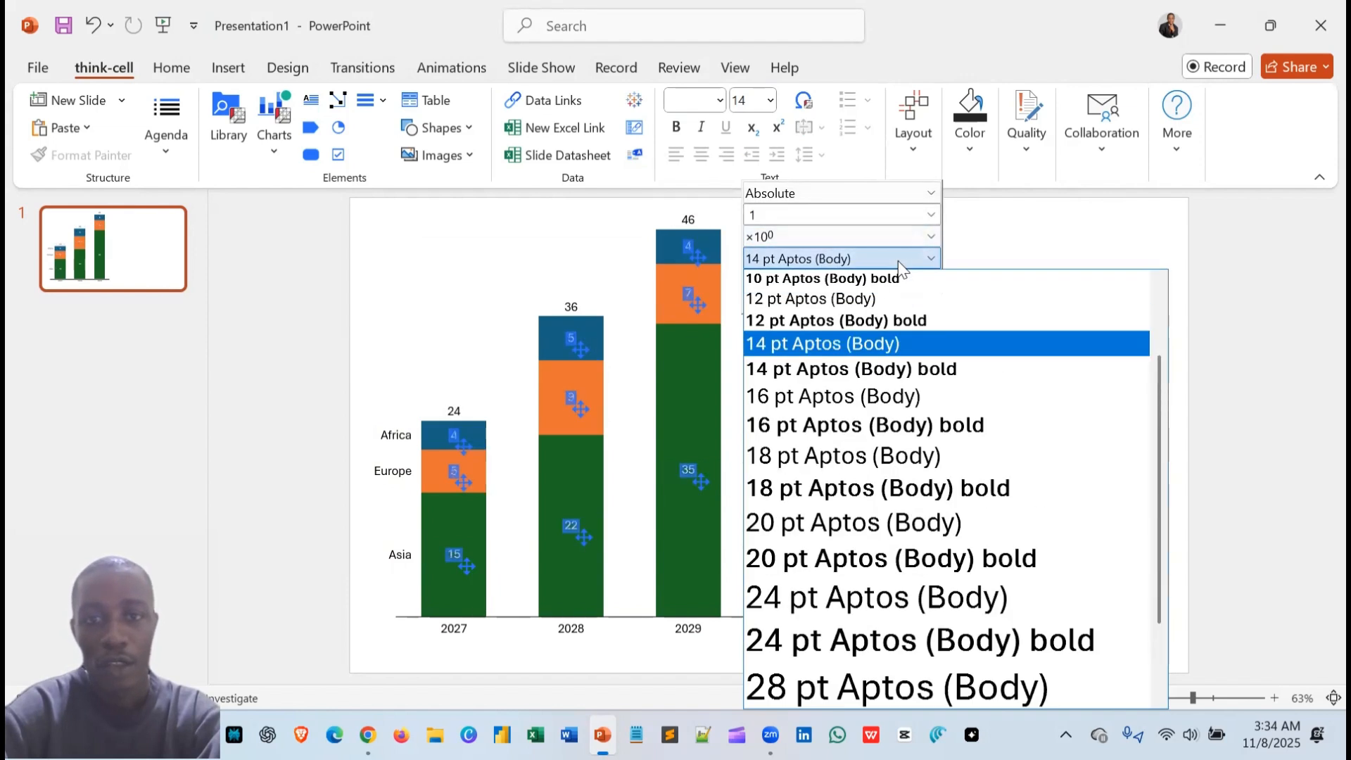
pyautogui.scroll(1, 883, 697)
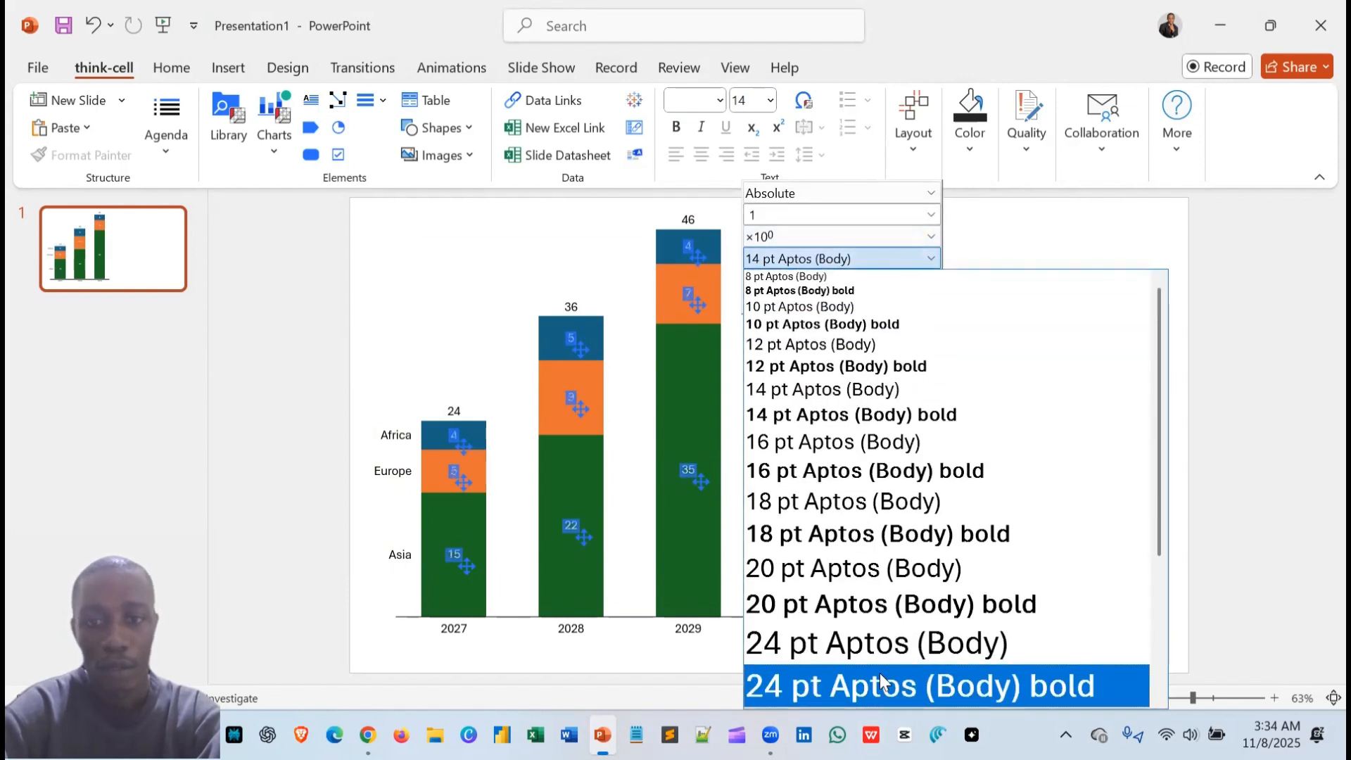
pyautogui.moveTo(1158, 508); pyautogui.dragTo(1159, 593)
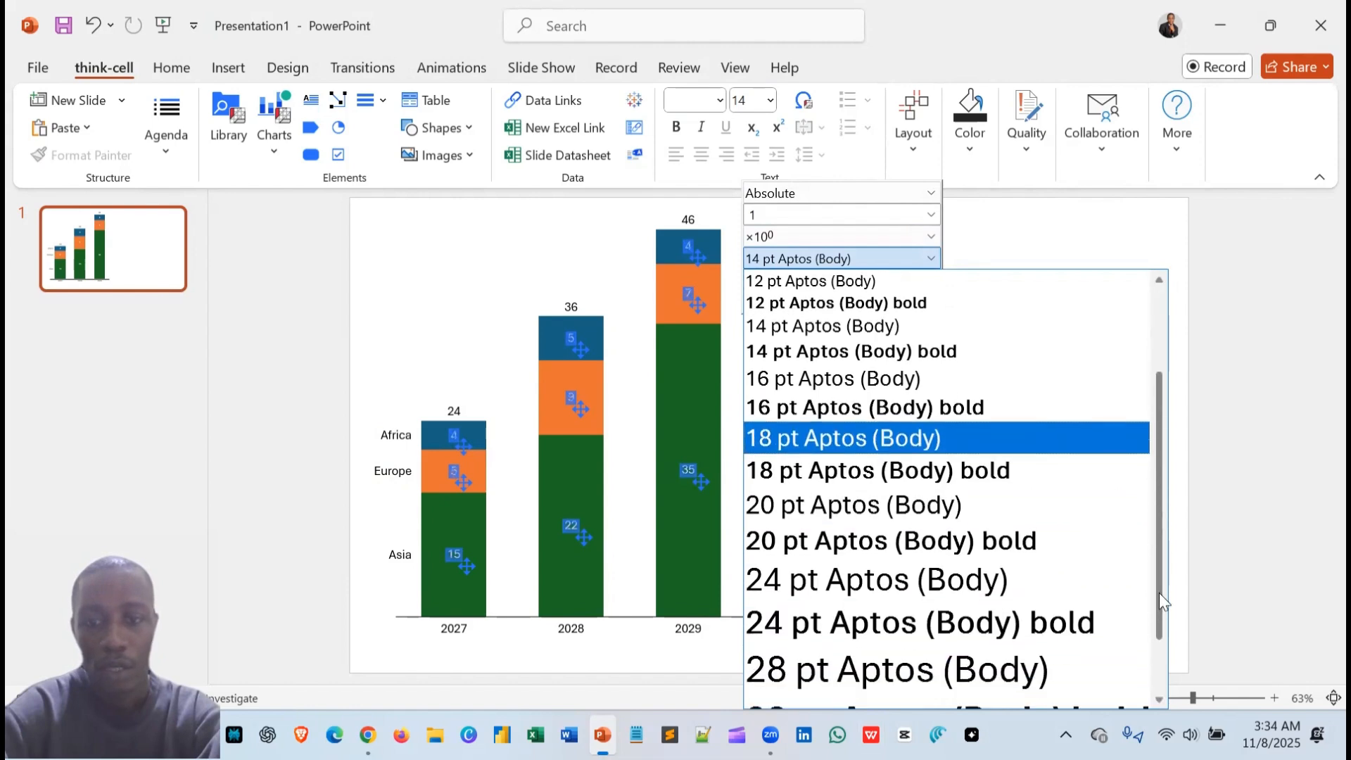
pyautogui.click(977, 670)
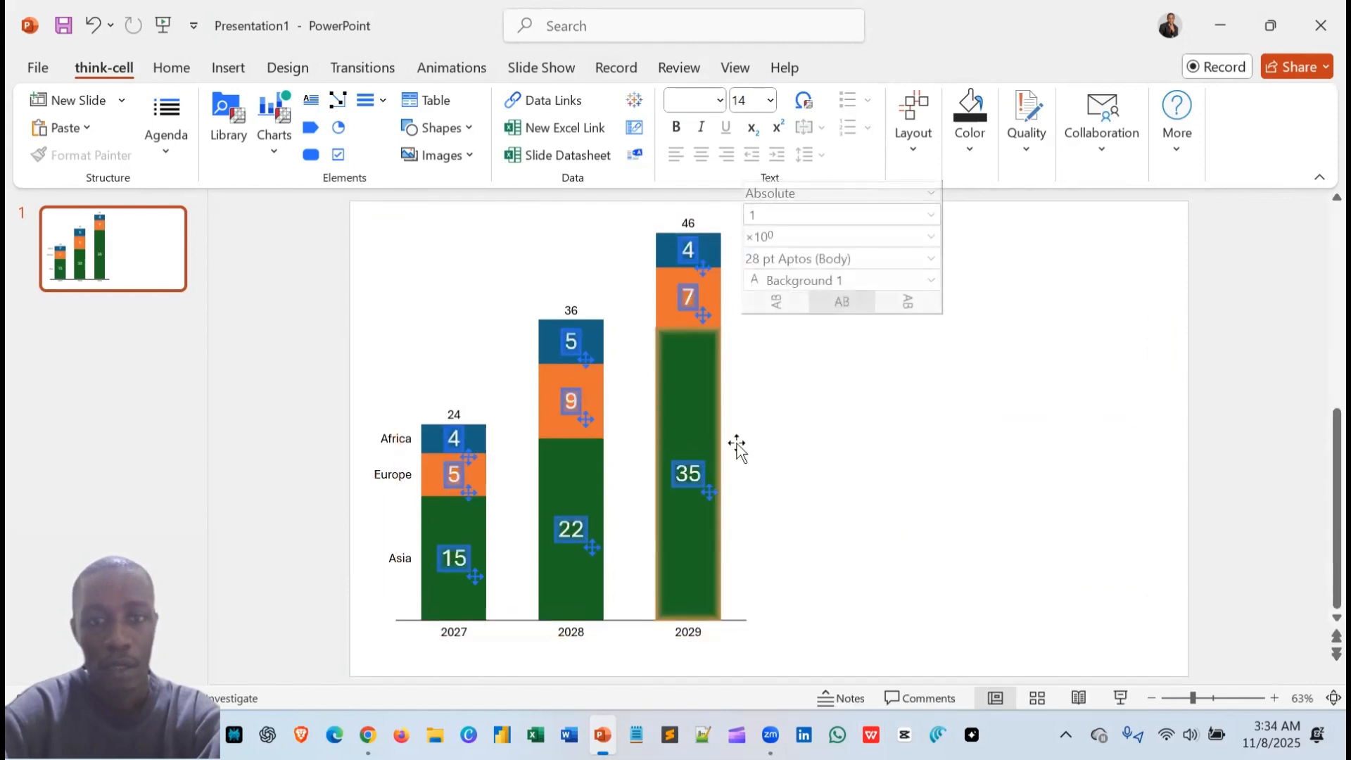
# Try tc Red and both rotated text directions on the segment labels, and return them to Background 1 and horizontal text
pyautogui.click(813, 290)
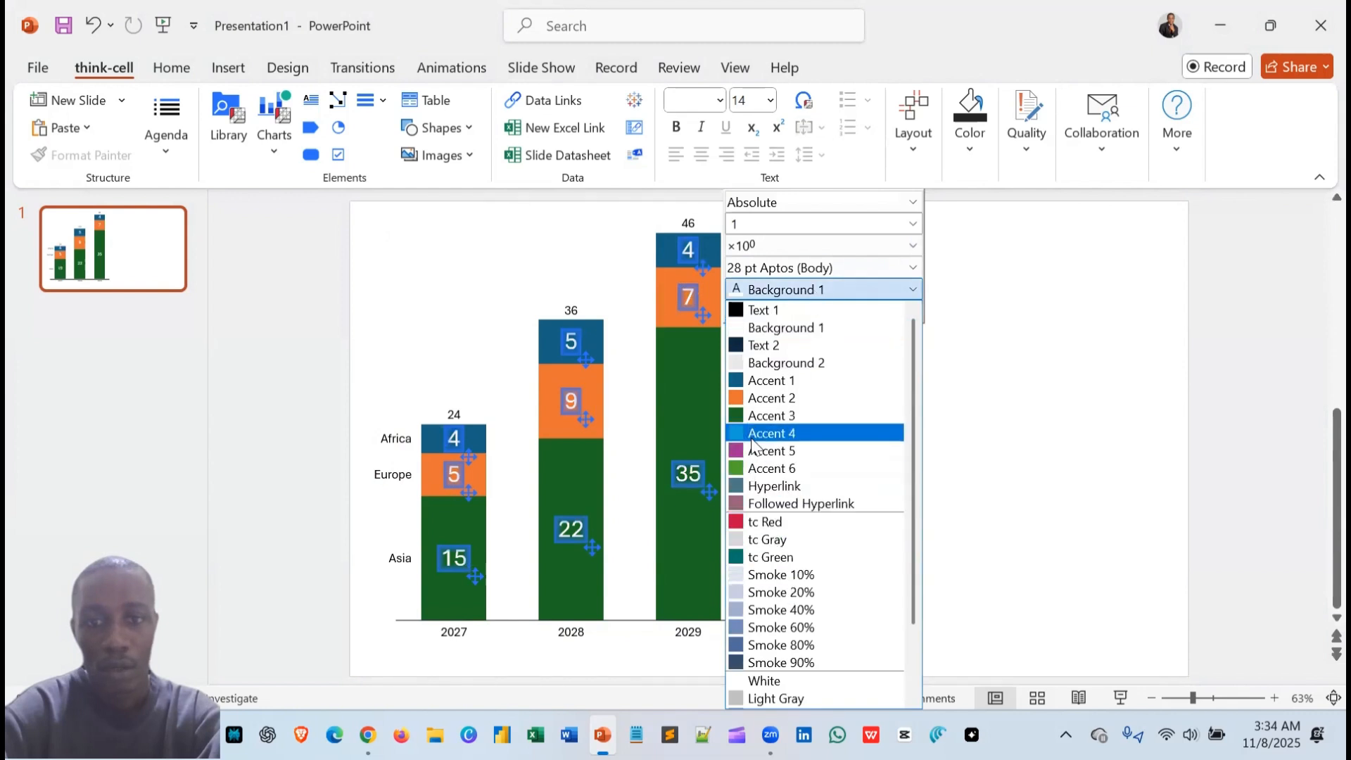
pyautogui.click(793, 646)
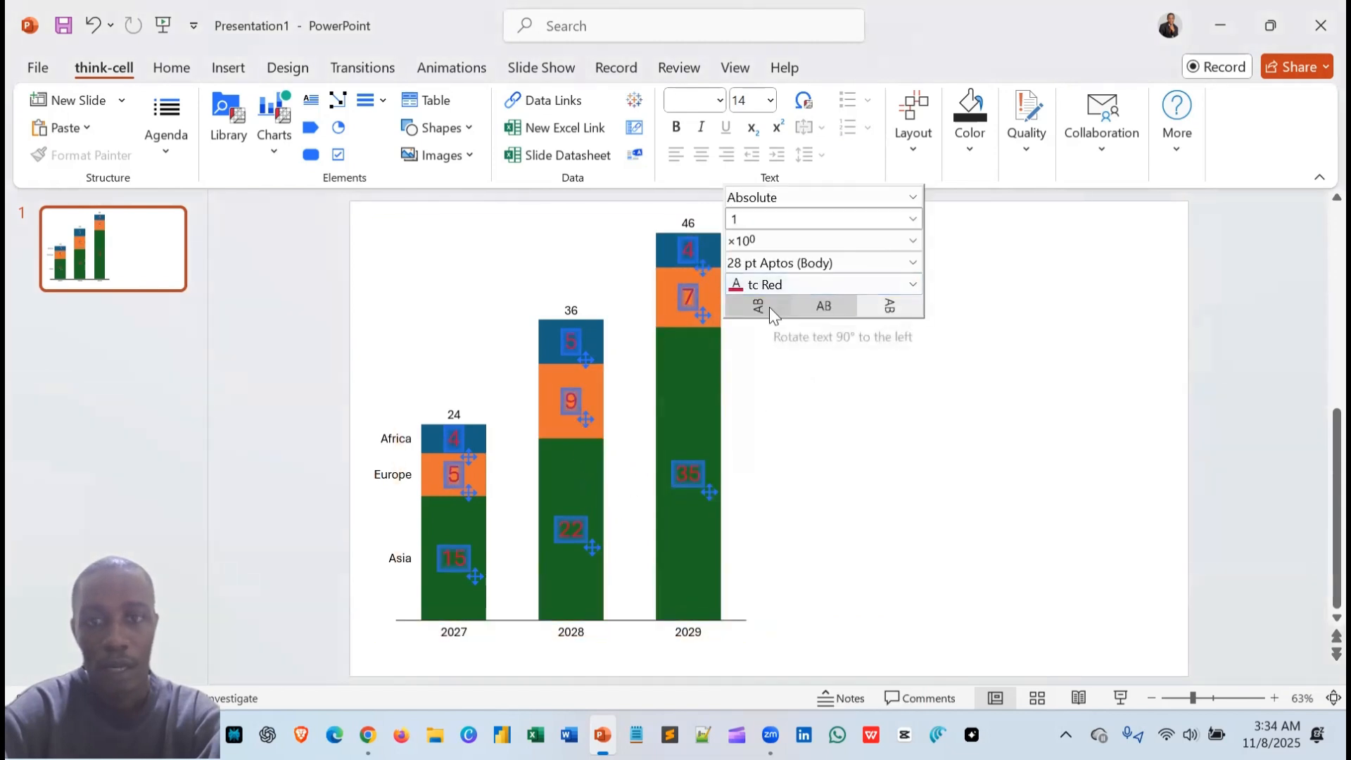
pyautogui.click(770, 308)
pyautogui.click(891, 309)
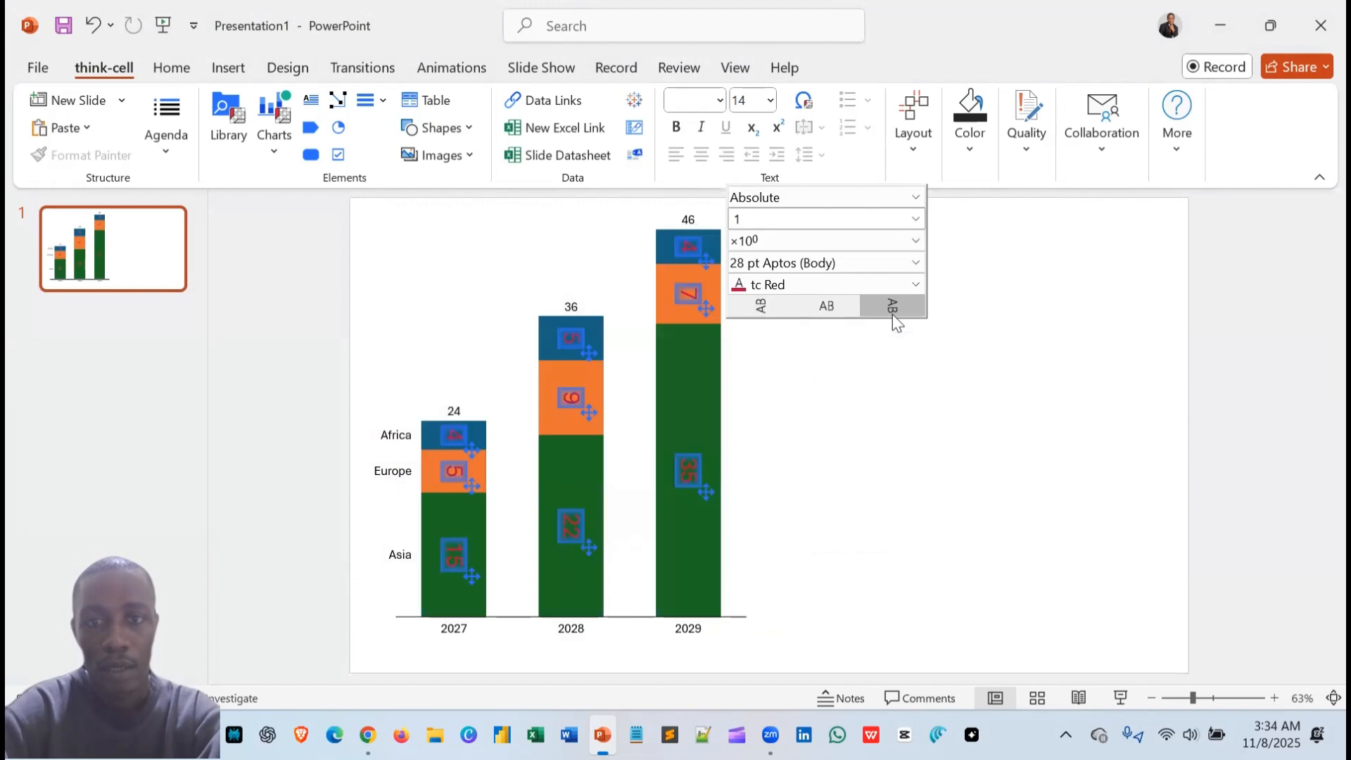
pyautogui.click(826, 308)
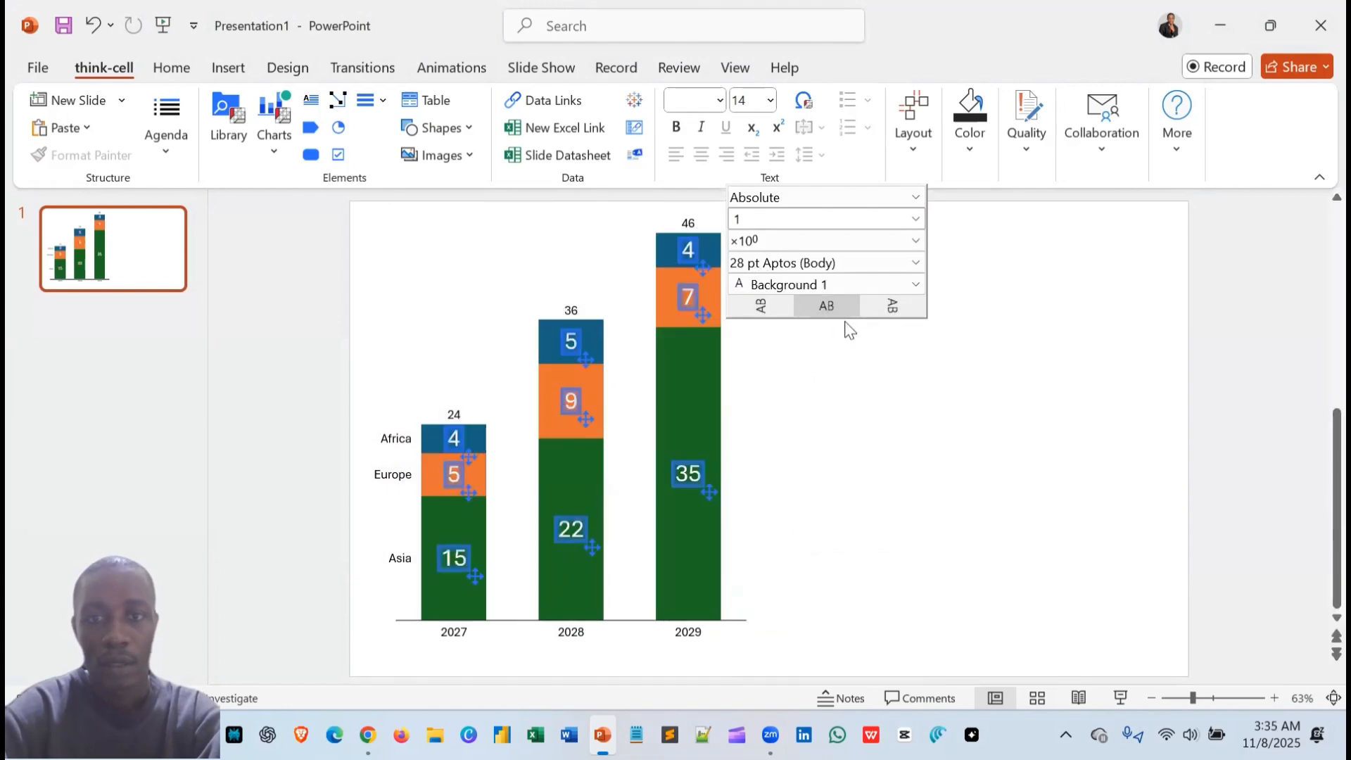
# Restore all segment labels to 14 pt Aptos (Body) and deselect them
pyautogui.click(883, 262)
pyautogui.scroll(2, 886, 422)
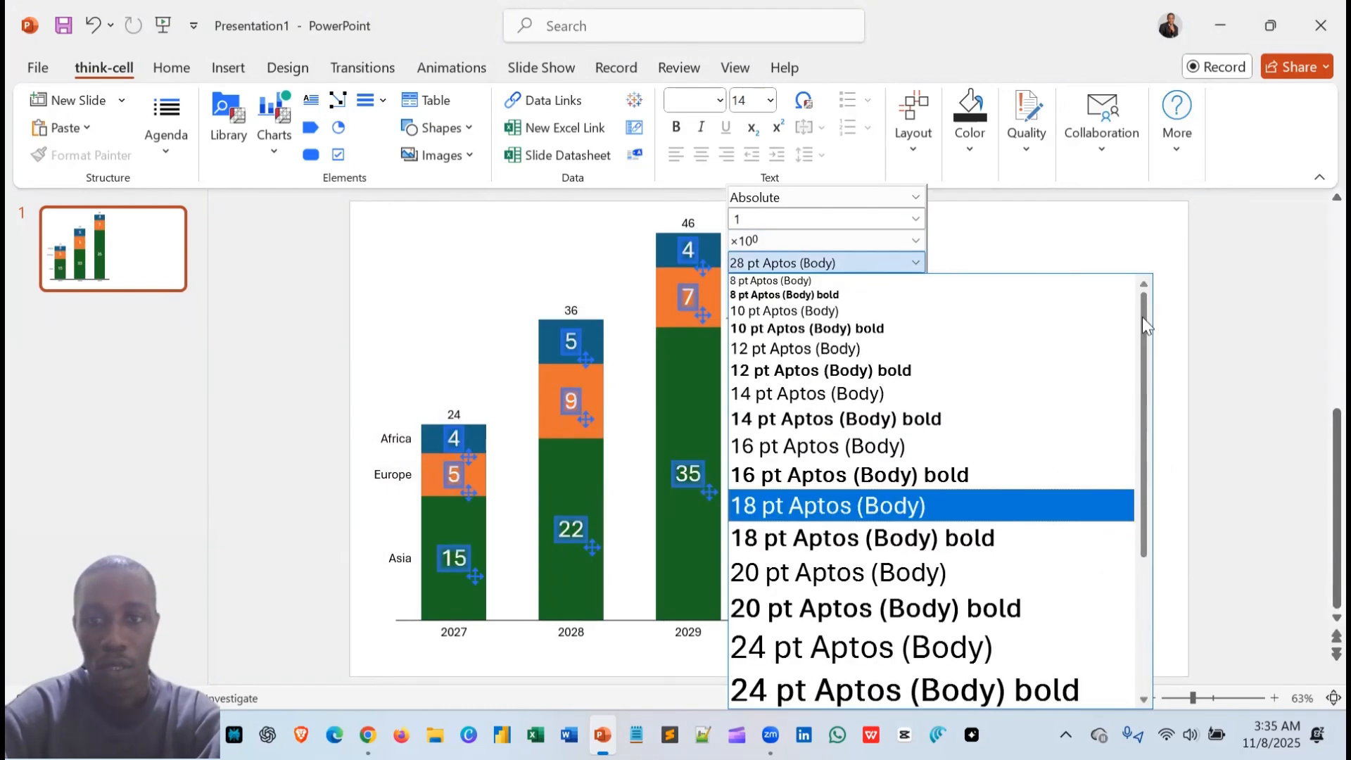
pyautogui.click(897, 400)
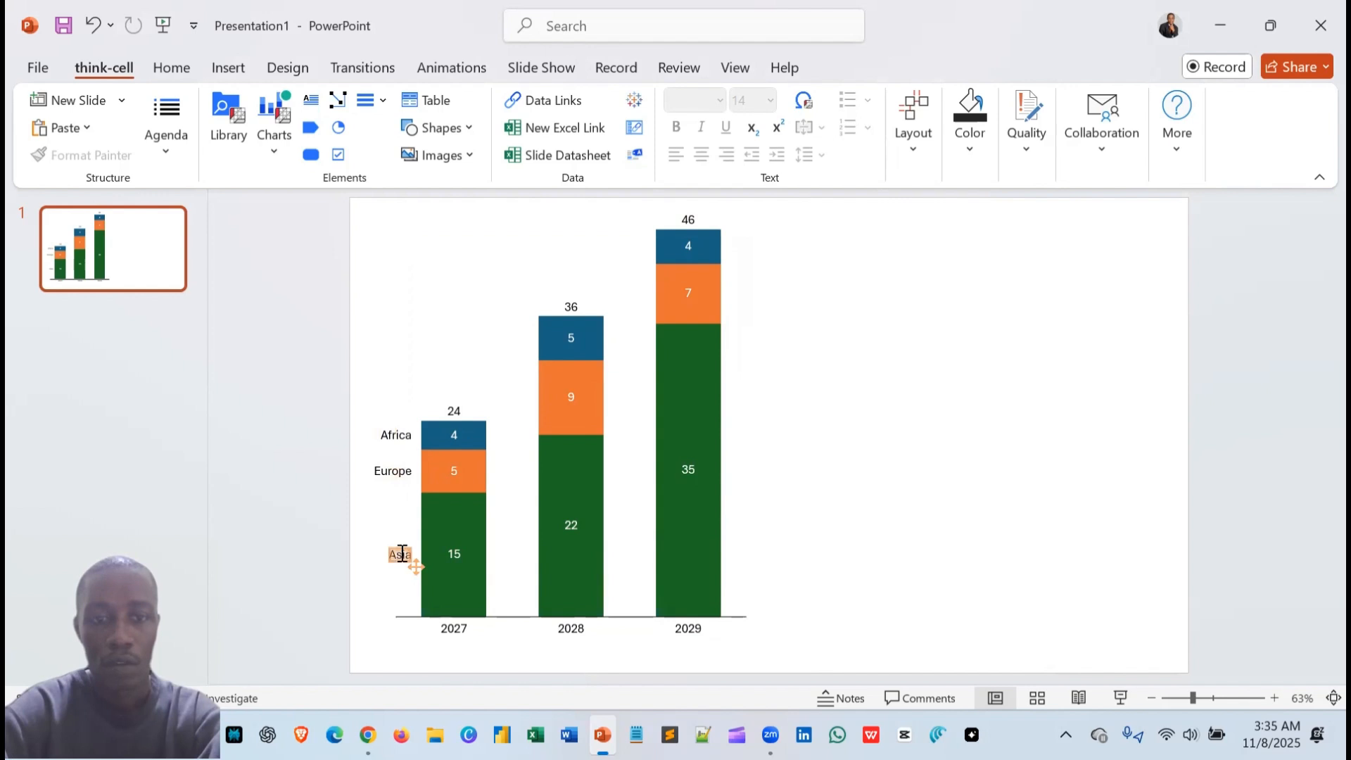
# Open the stacked column chart's datasheet, select the Series 1 name cell and enlarge the datasheet window
pyautogui.click(631, 492)
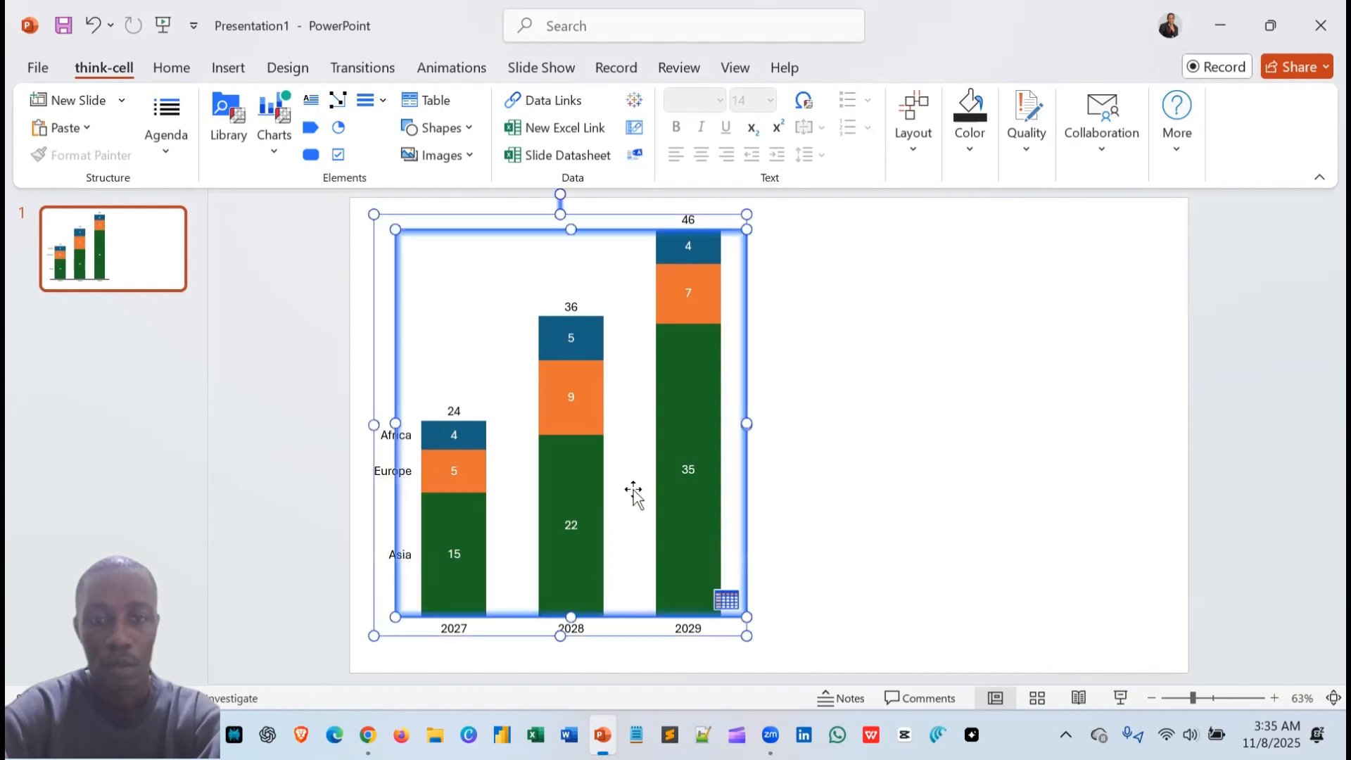
pyautogui.doubleClick(633, 493)
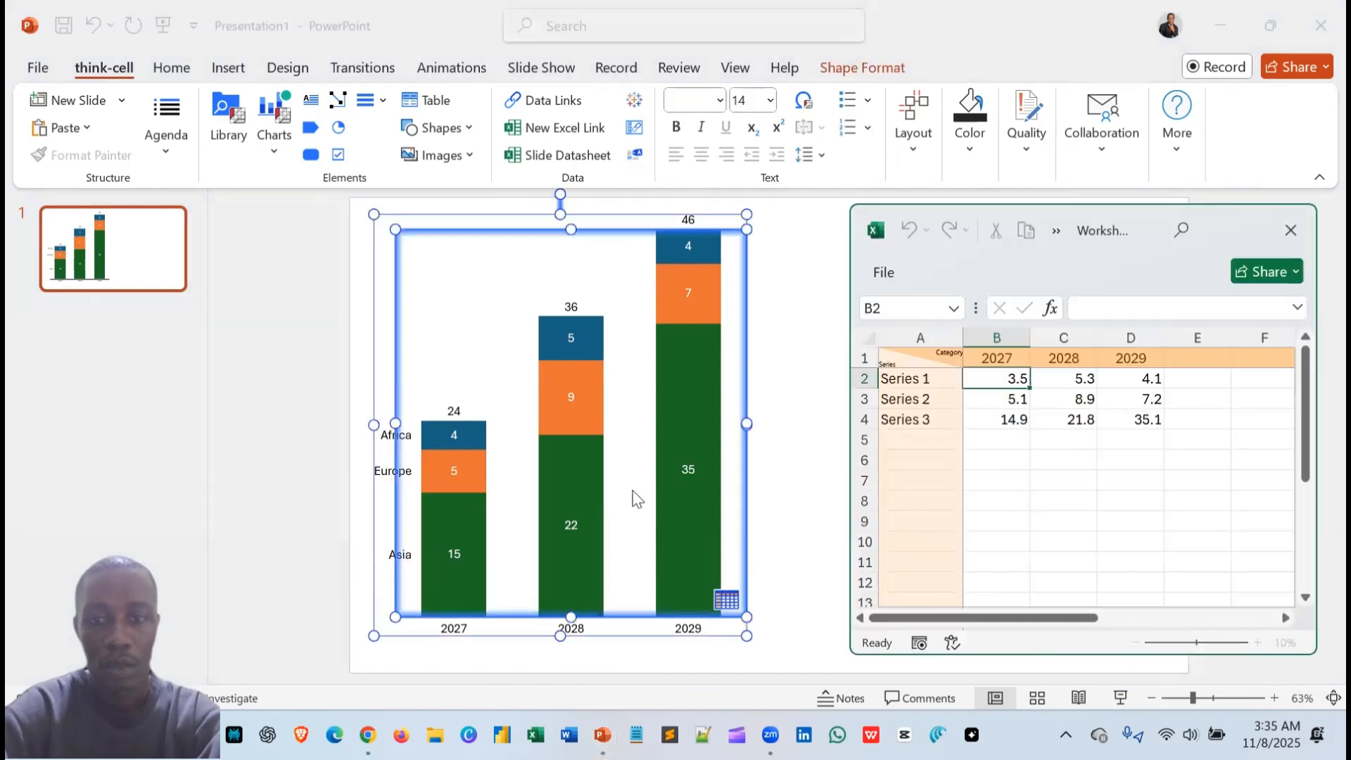
pyautogui.click(929, 380)
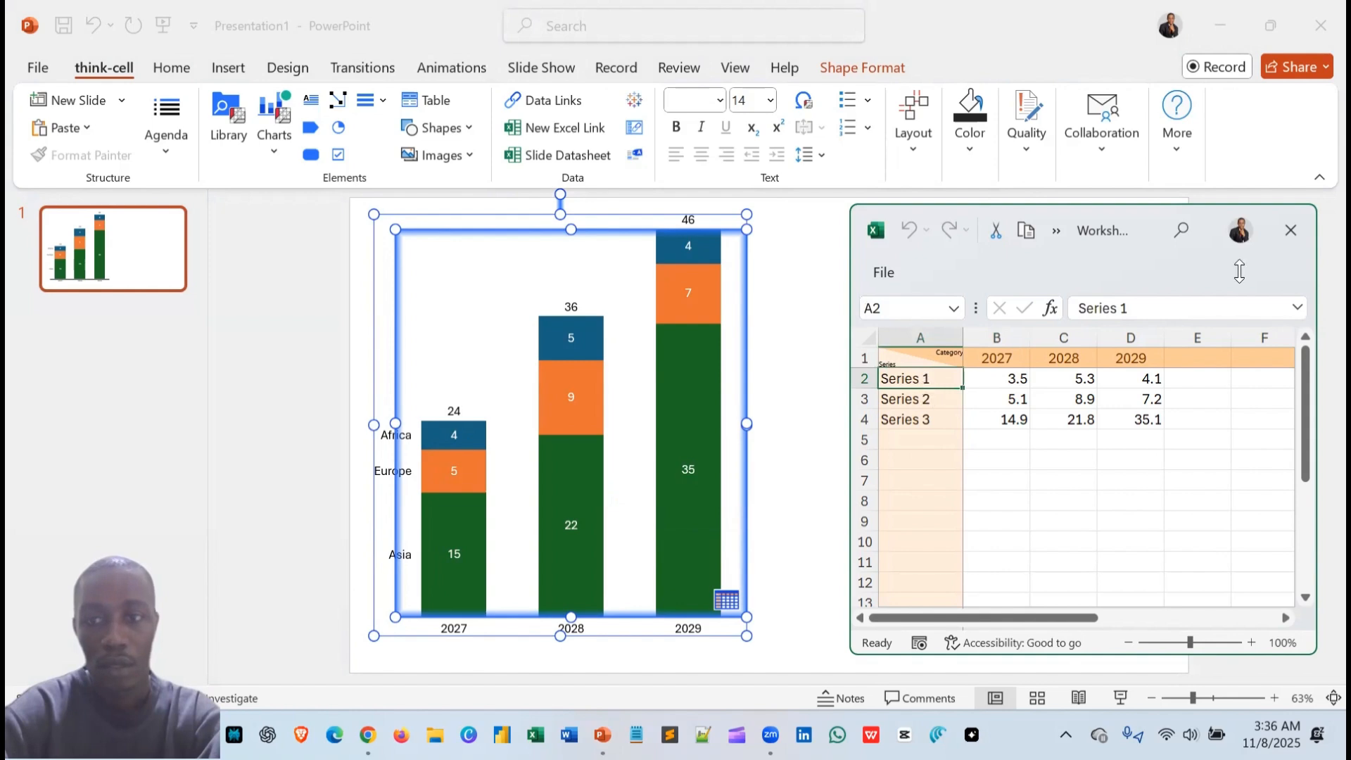
pyautogui.moveTo(851, 209); pyautogui.dragTo(318, 114)
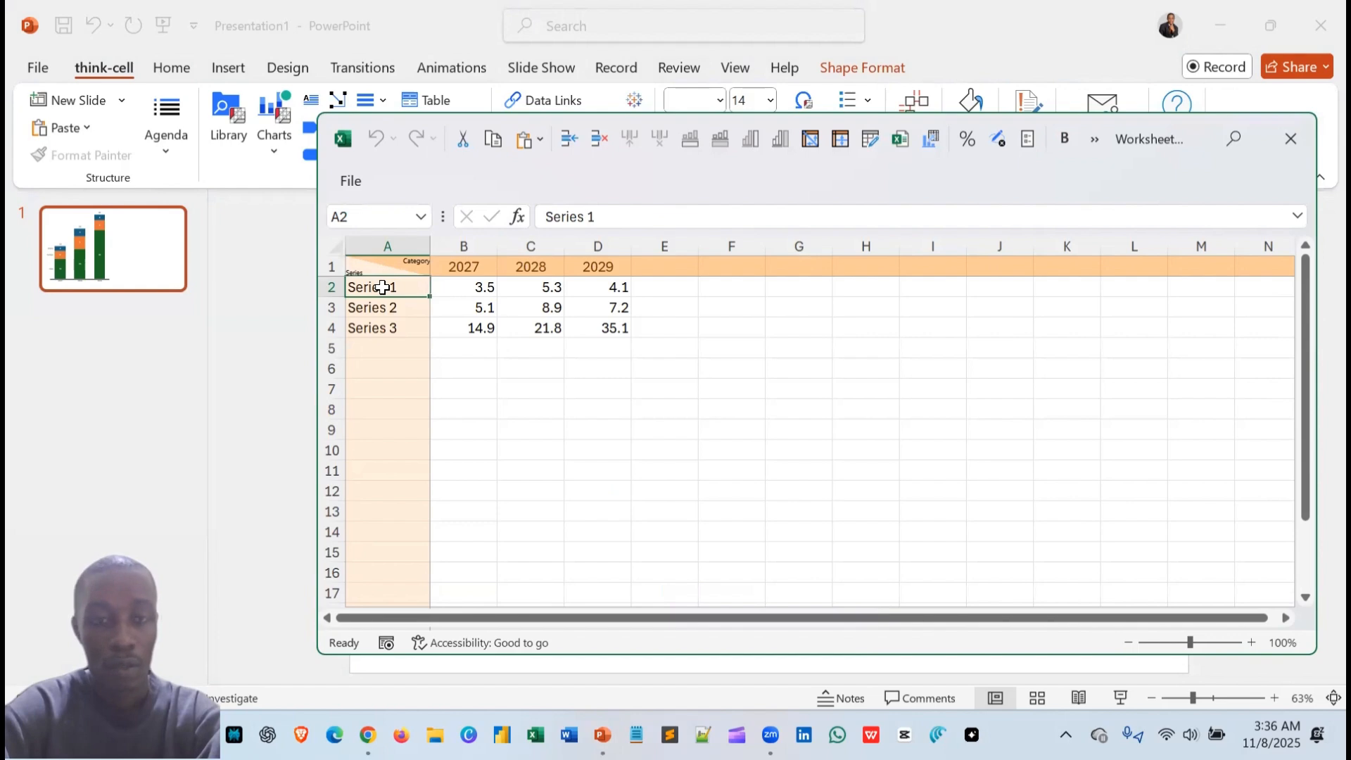
# Rename Series 1, Series 2 and Series 3 in the datasheet as Apple, Banana and Orange, and close the datasheet
pyautogui.write('Appl')
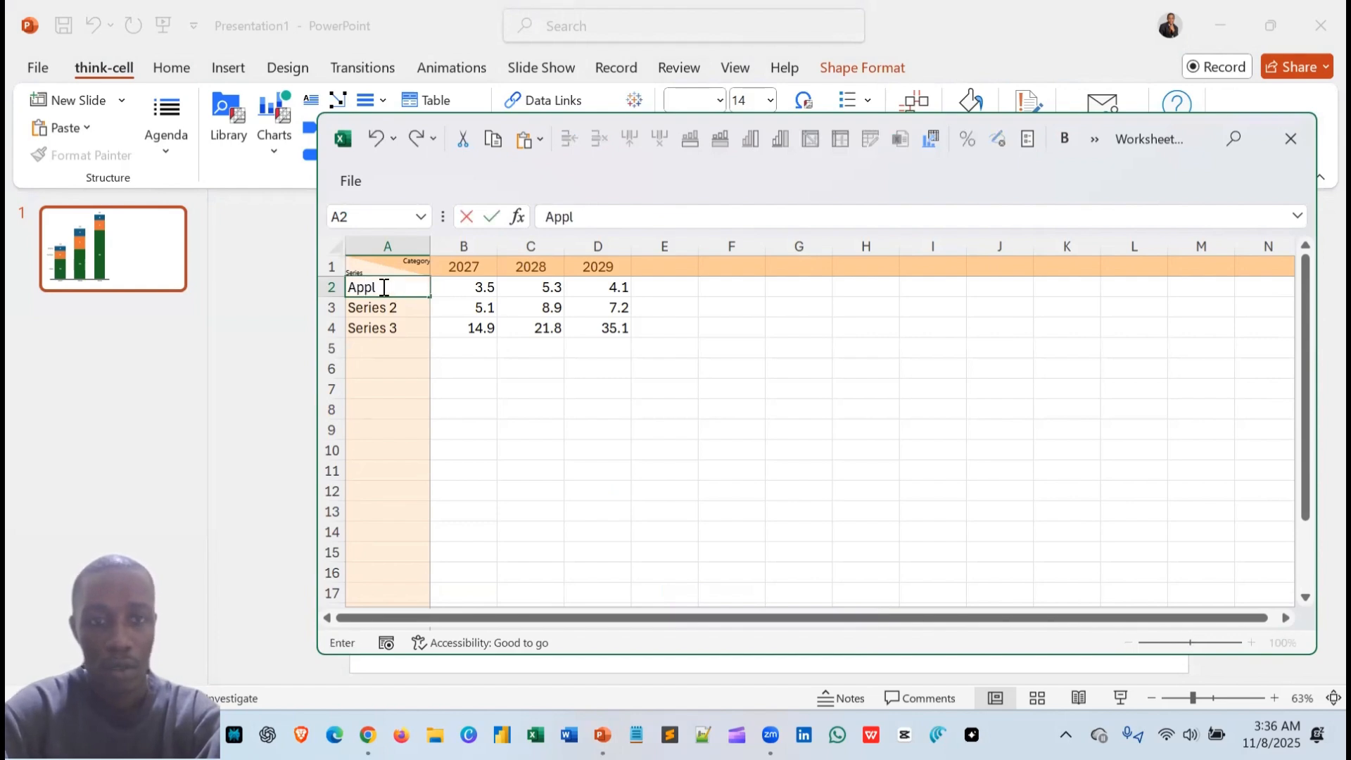
pyautogui.write('e')
pyautogui.click(382, 305)
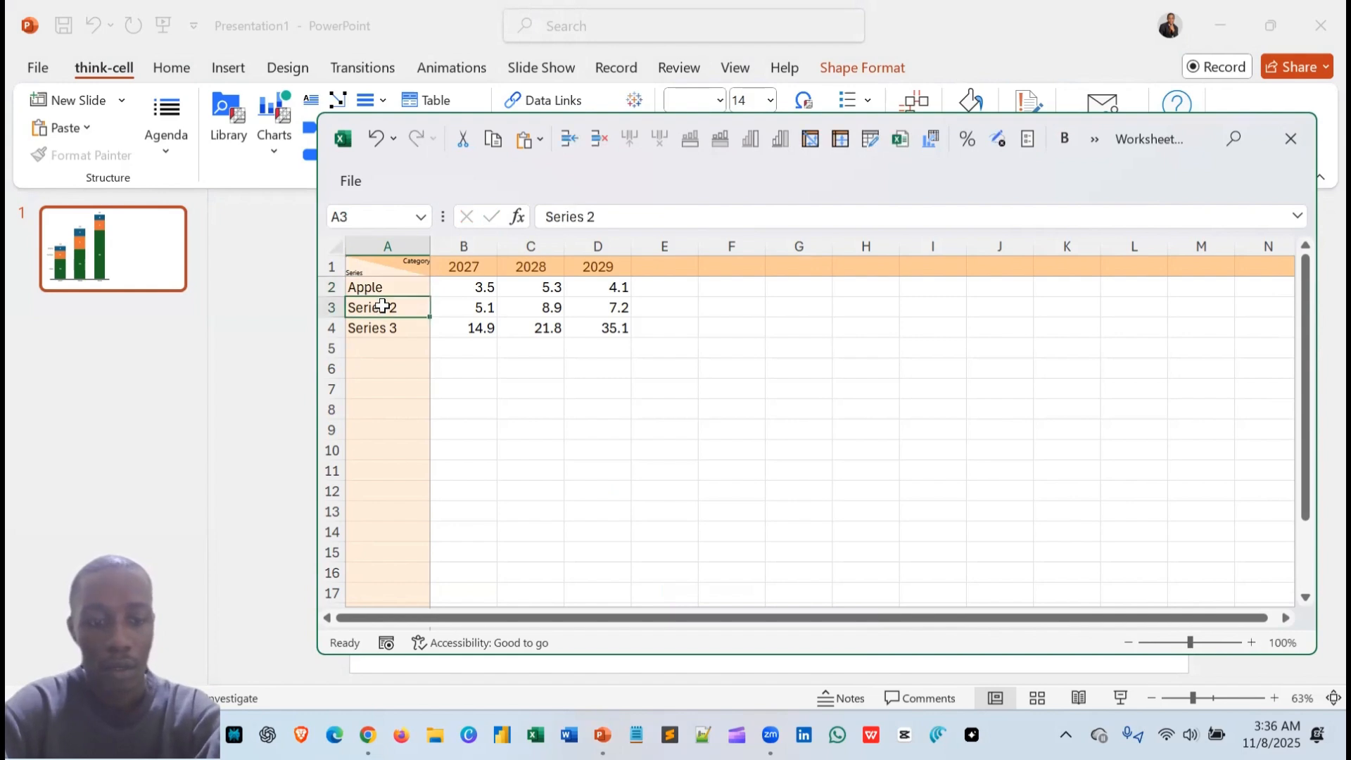
pyautogui.write('Banana')
pyautogui.click(386, 320)
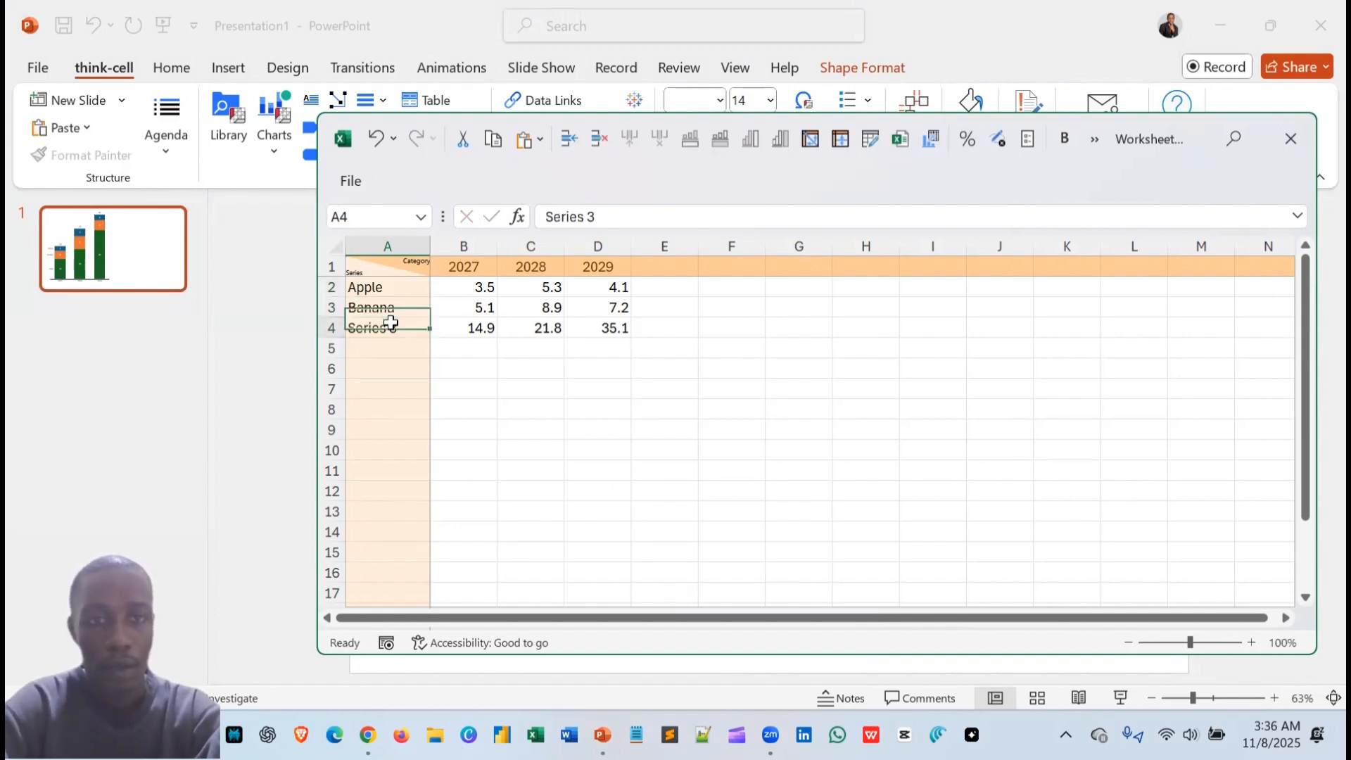
pyautogui.write('Ora')
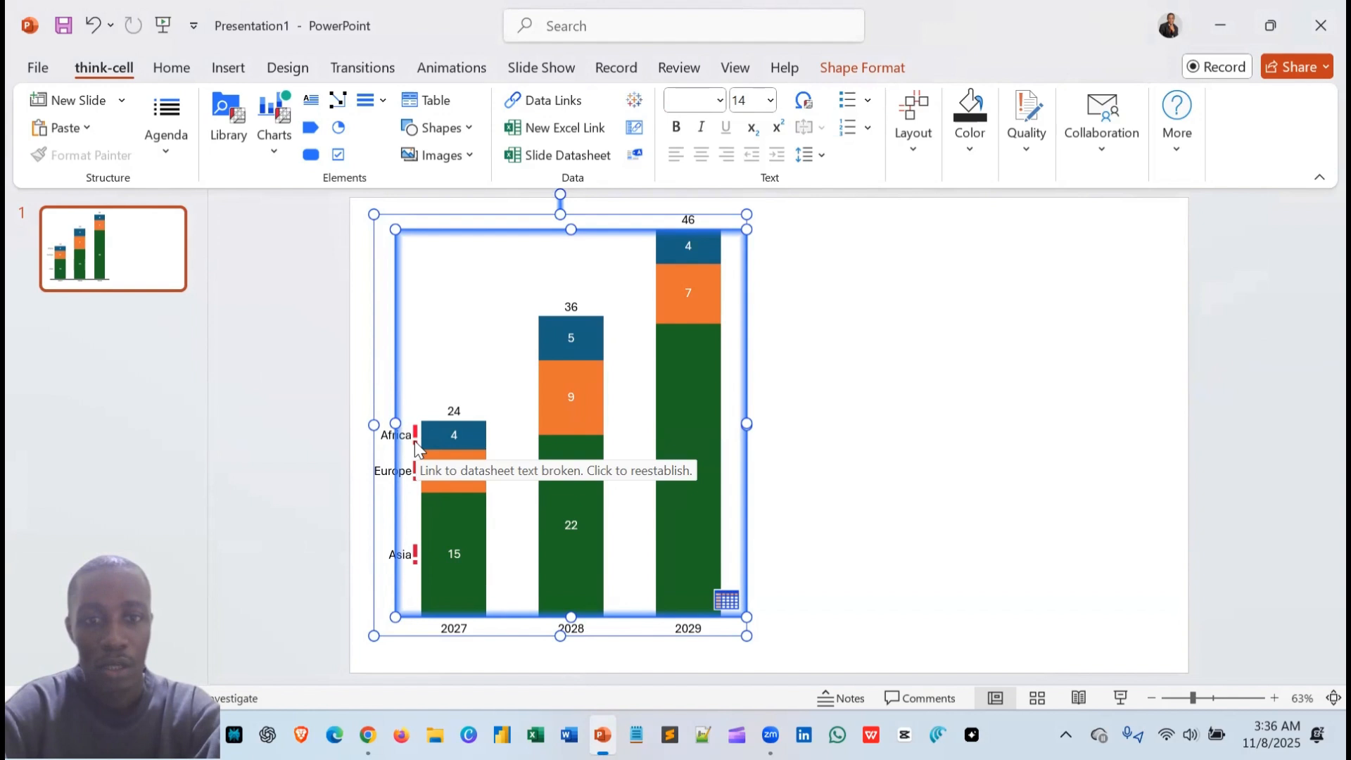
# Reestablish the series labels' links to the datasheet text and delete the old names Africa, Europe and Asia from them
pyautogui.click(416, 442)
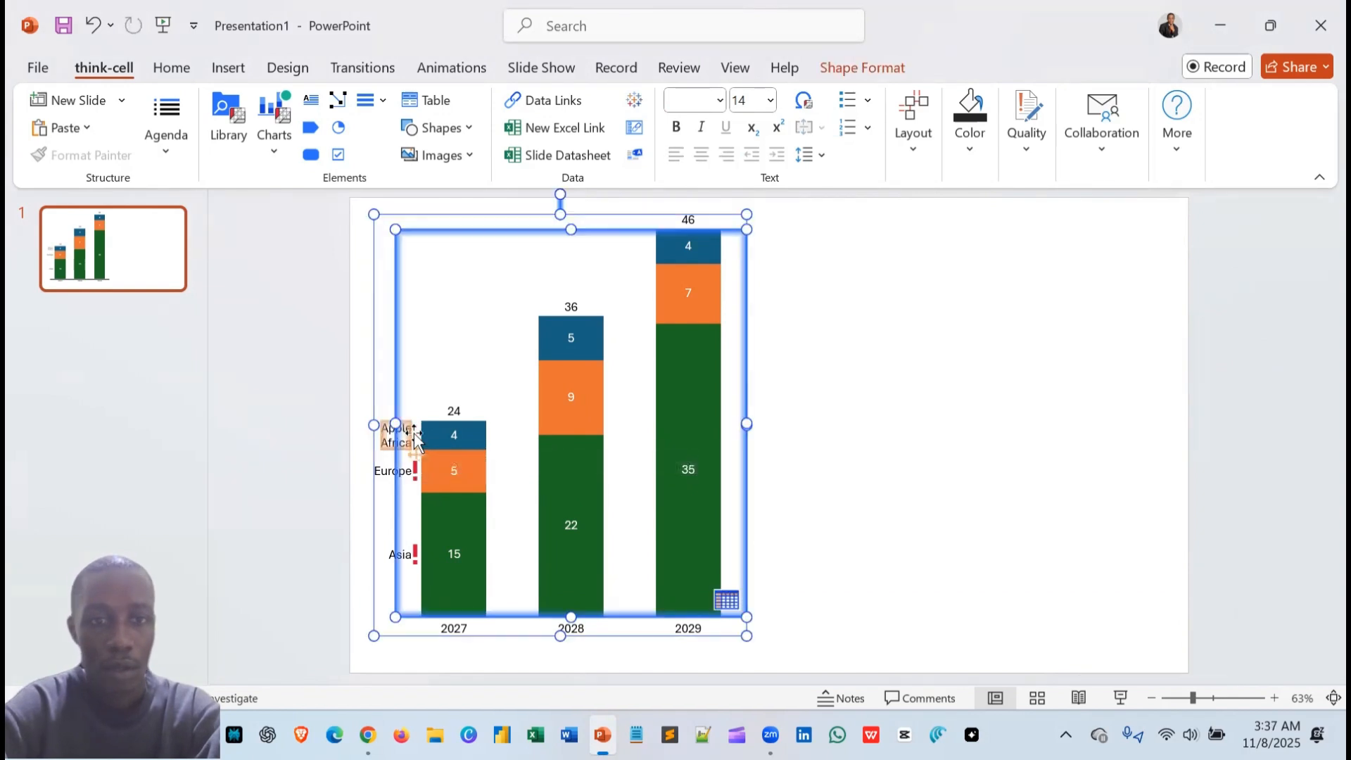
pyautogui.click(406, 442)
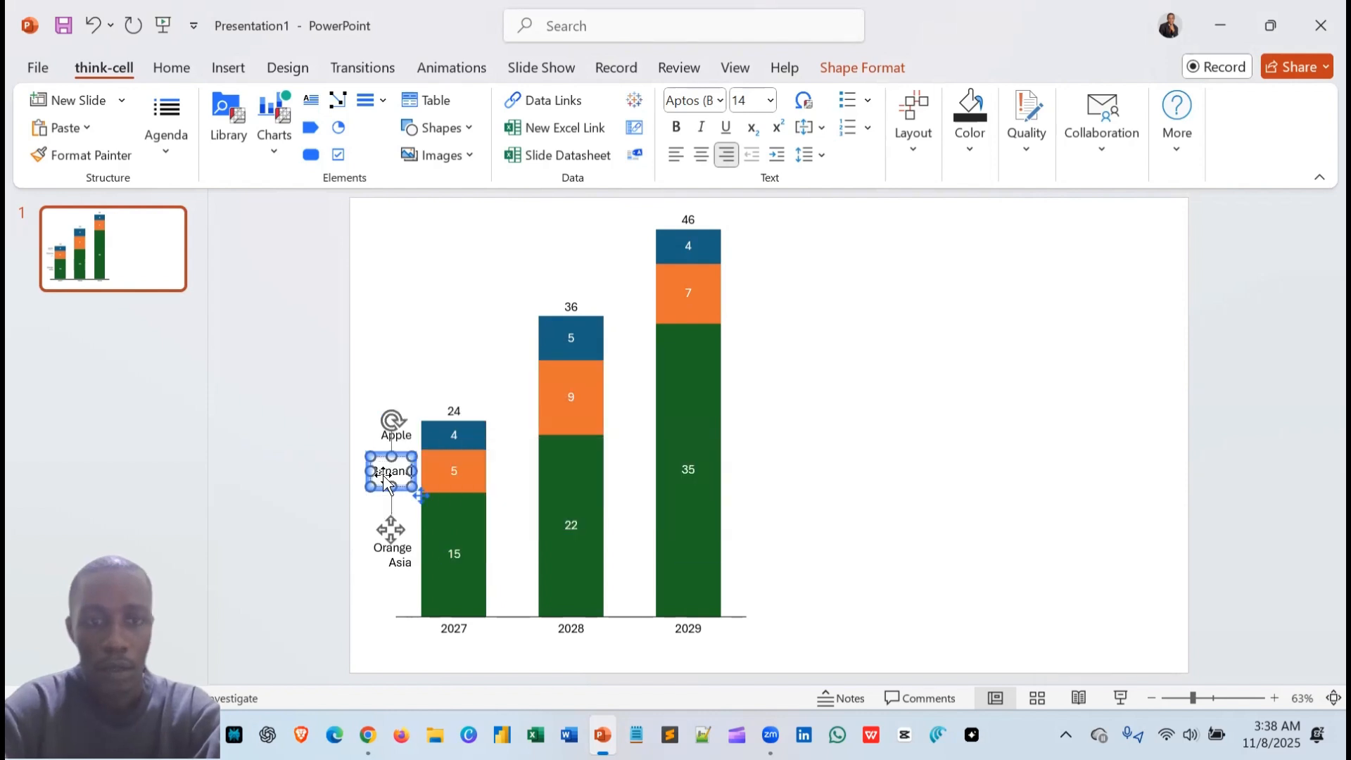
pyautogui.click(398, 562)
pyautogui.press('BackSpace')
pyautogui.press('BackSpace')
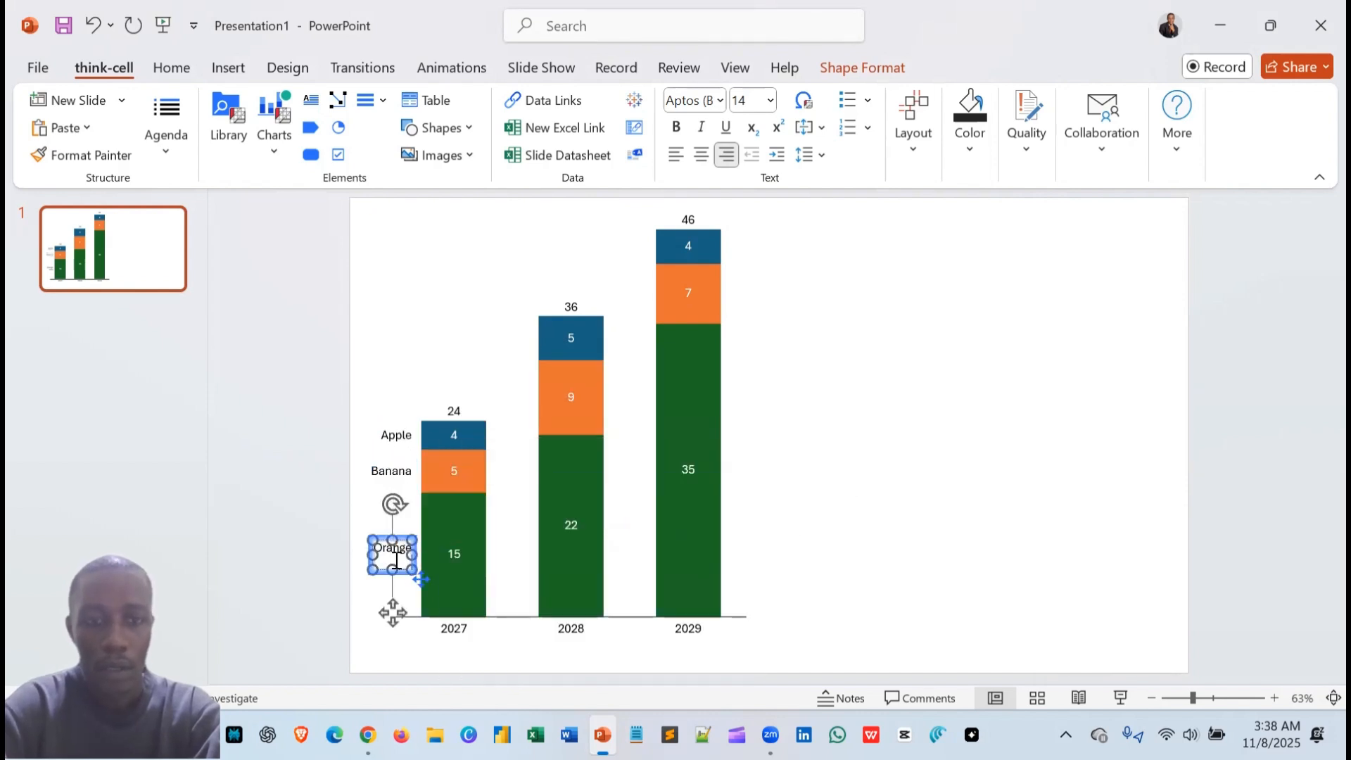
pyautogui.press('Escape')
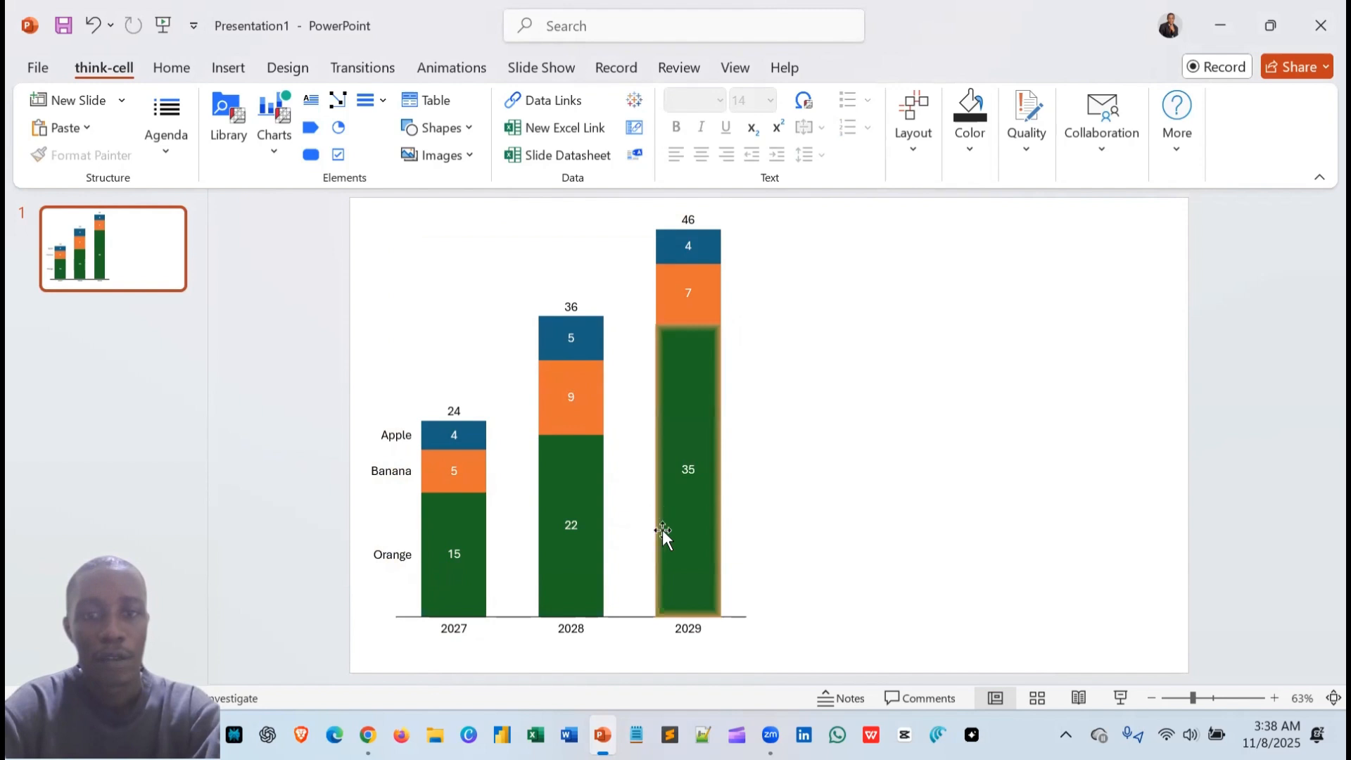